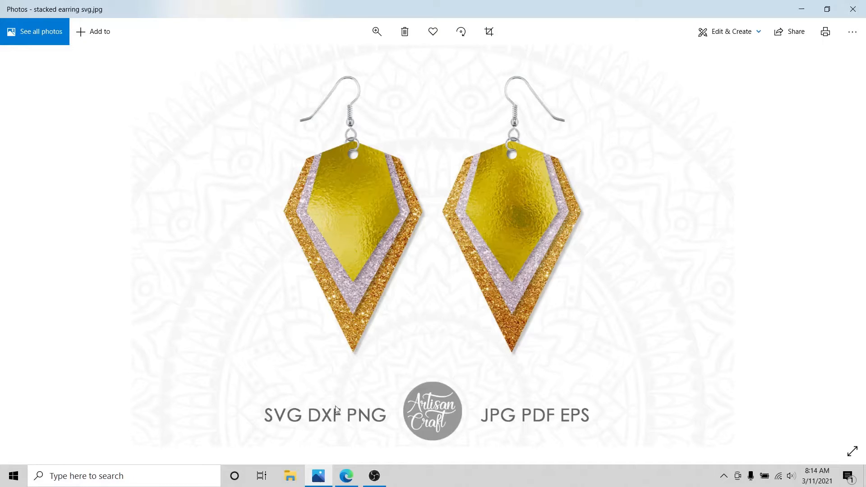
Bring Edge forward and switch to the Artisan Craft SVG designer tab.
left_click(344, 476)
left_click(90, 9)
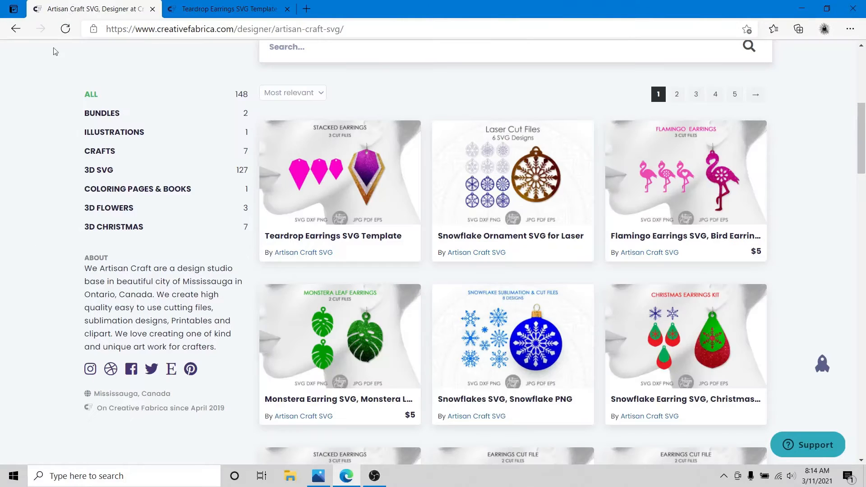
Scroll the designer page, then look over the Teardrop Earrings SVG Template product page.
scroll(338, 204, "up", 7)
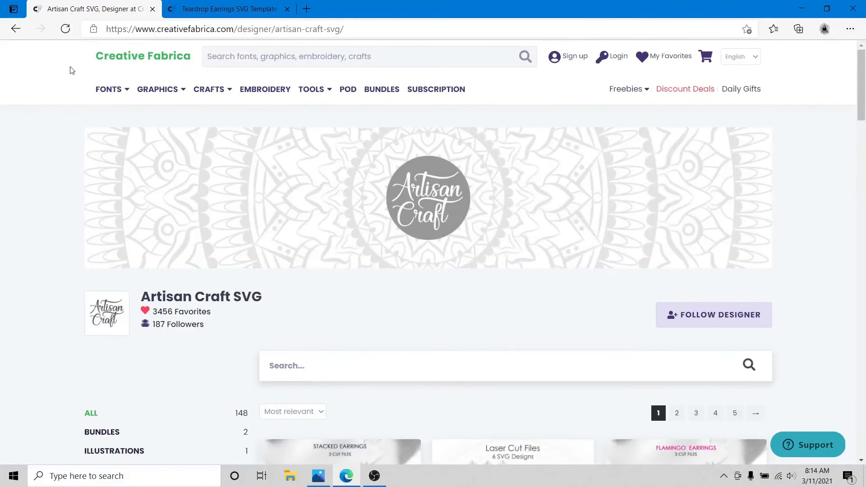
scroll(92, 229, "down", 4)
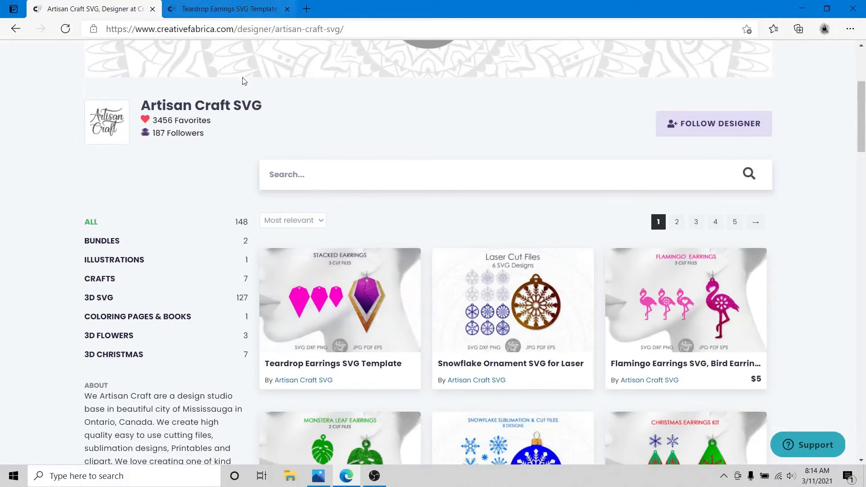
left_click(209, 4)
scroll(411, 114, "down", 3)
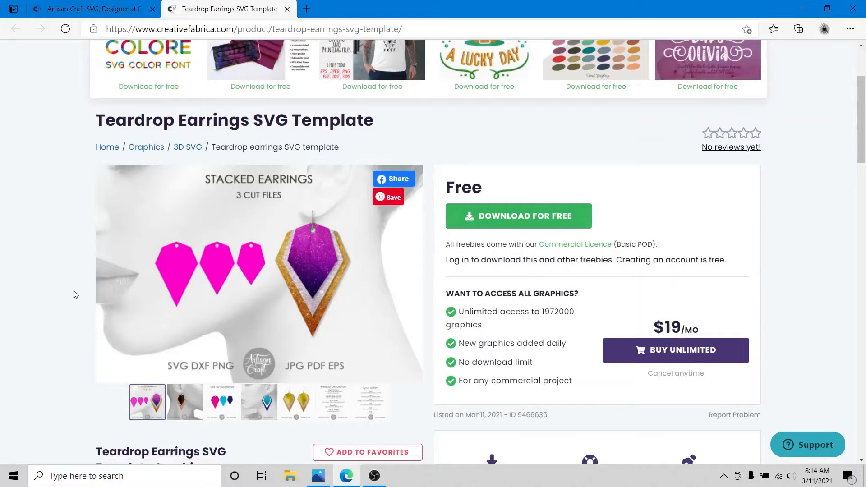
scroll(45, 287, "up", 3)
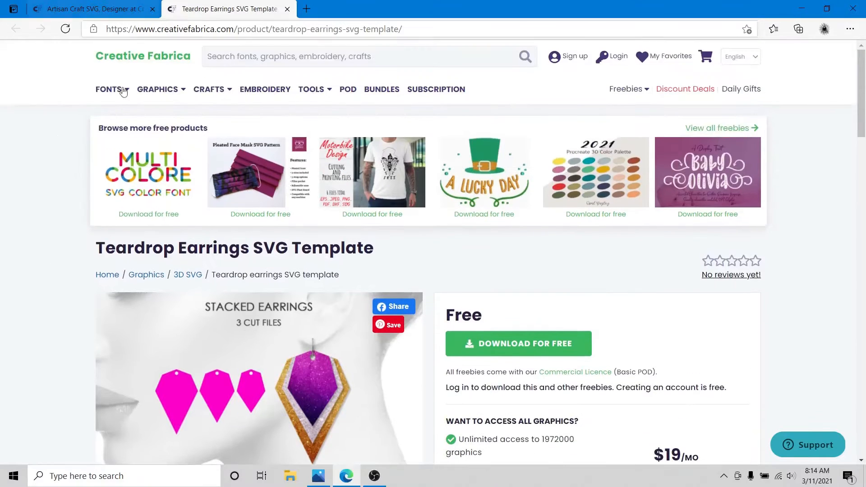
scroll(116, 88, "down", 5)
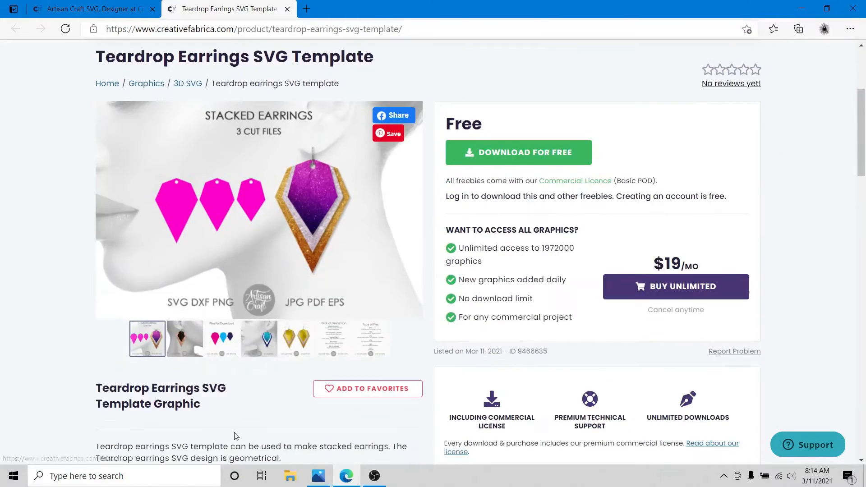
Compare with the stacked earring photo, then return and zoom in on the earring artwork.
left_click(319, 477)
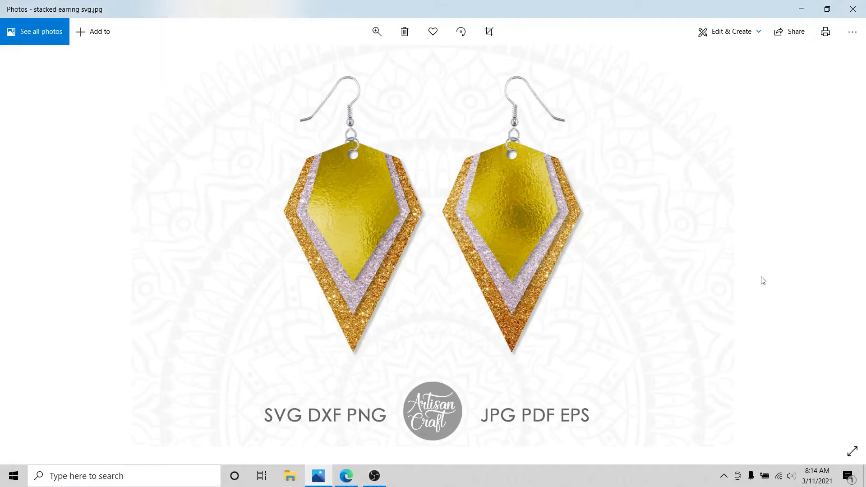
left_click(346, 476)
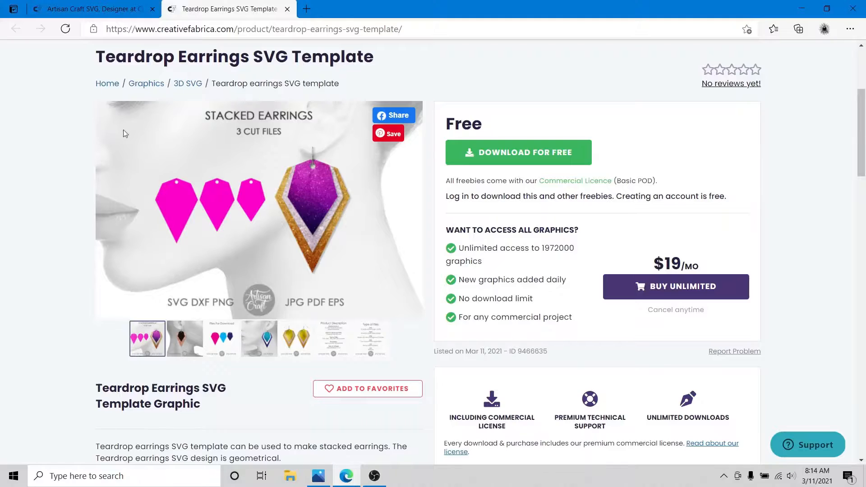
scroll(5, 149, "up", 3)
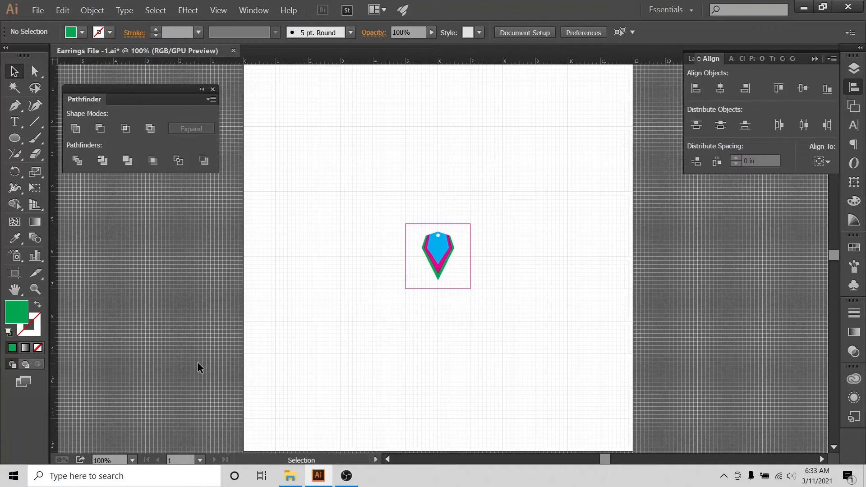
key("ctrl+plus")
key("ctrl+plus")
key("ctrl+plus")
key("ctrl+plus")
key("ctrl+plus")
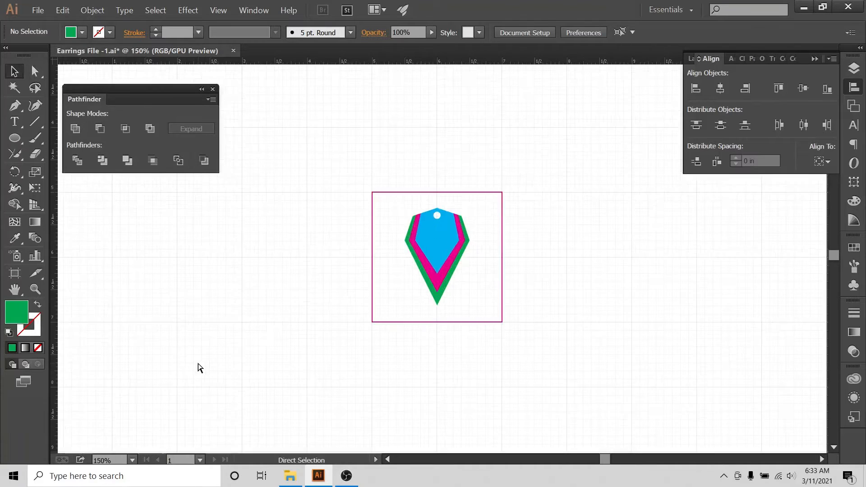
Drag the three-colour earring out of the square to the lower right, then zoom out to the artboard.
key("ctrl+minus")
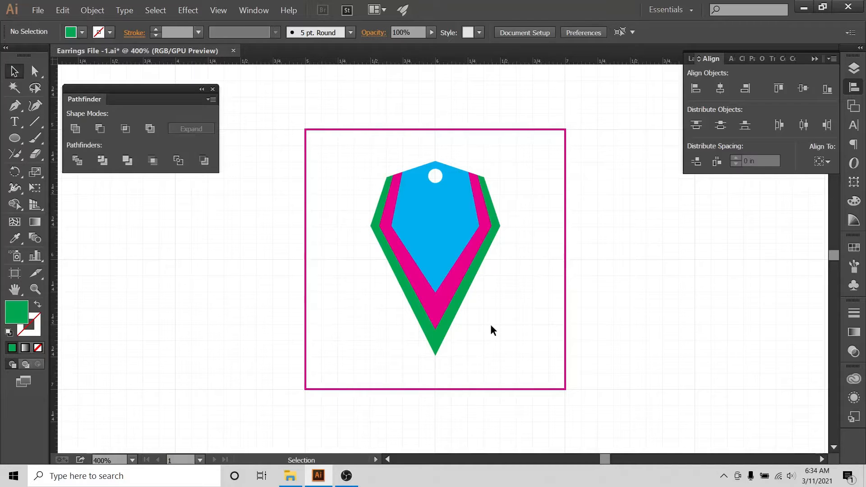
mouse_move(413, 212)
left_mouse_down()
mouse_move(754, 324)
mouse_move(768, 396)
left_mouse_up()
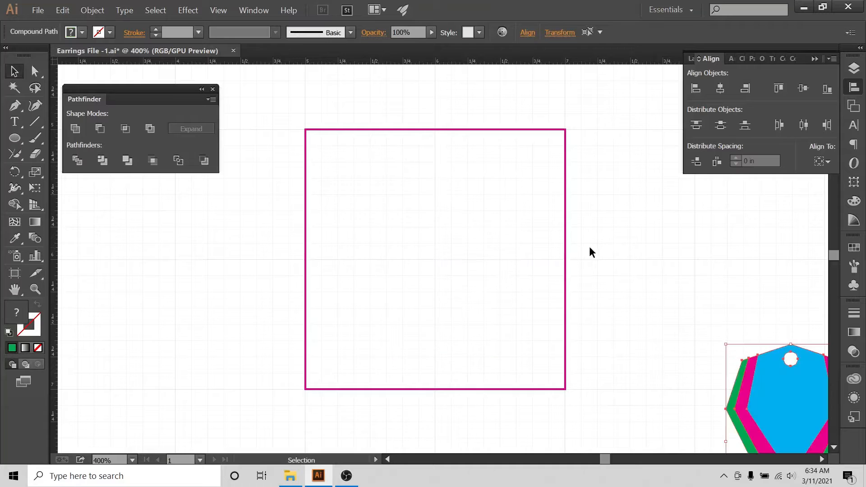
key("ctrl+minus")
key("ctrl+minus")
key("ctrl+minus")
key("ctrl+minus")
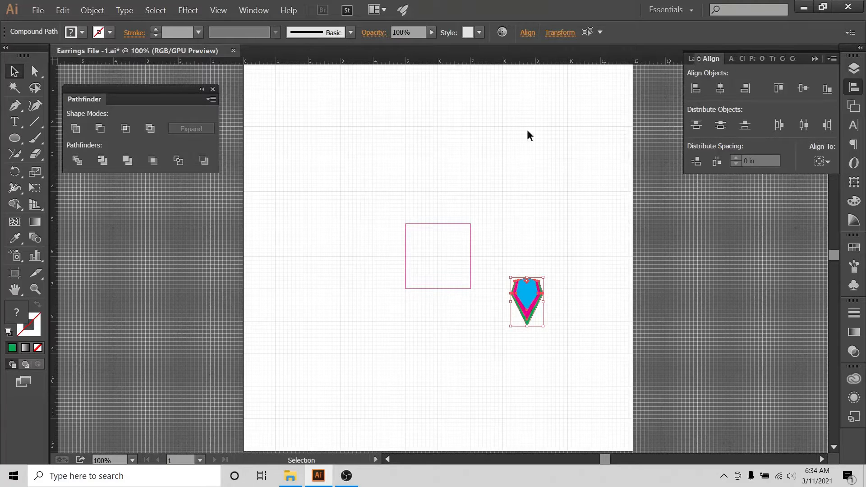
Show the guides layer, briefly toggle the Finished layer, then deselect and zoom in on the square.
left_click(854, 69)
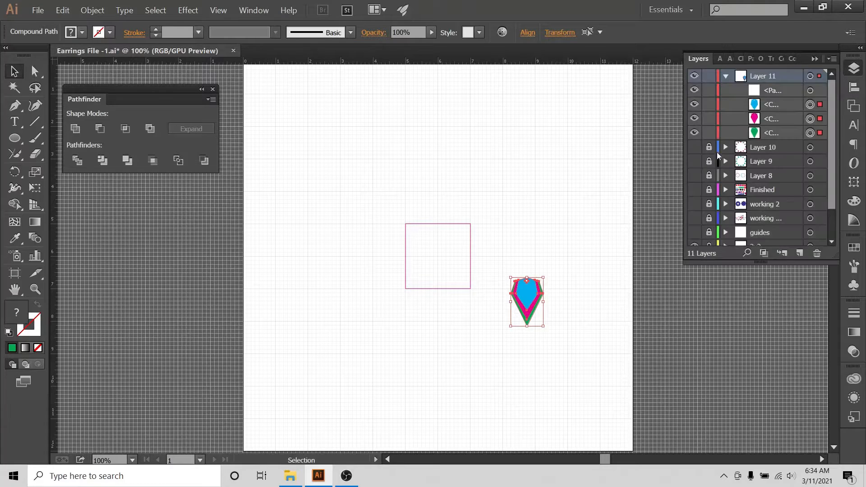
left_click(694, 232)
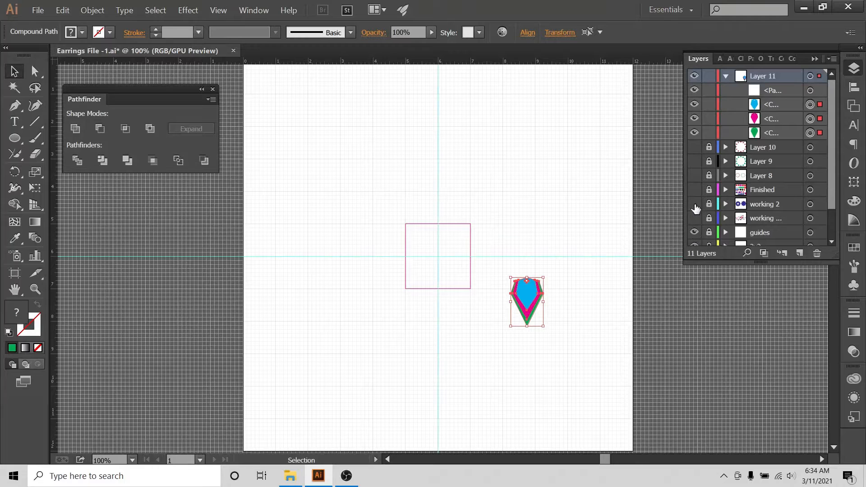
left_click(693, 190)
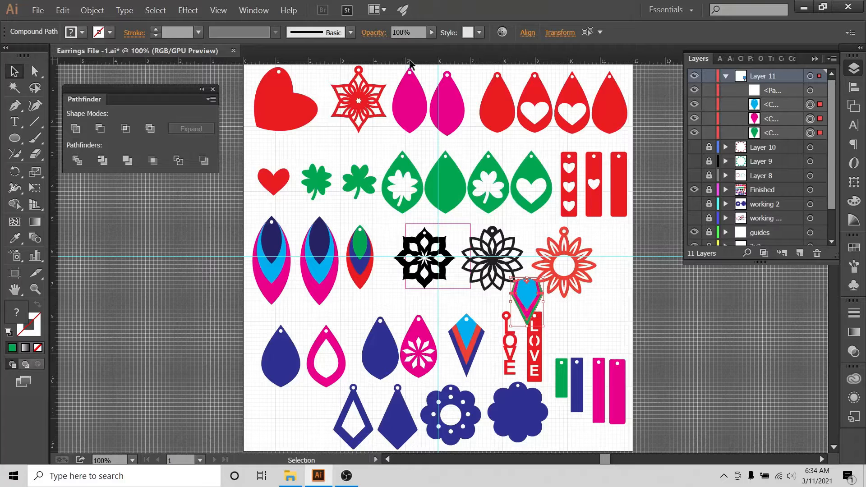
left_click(695, 190)
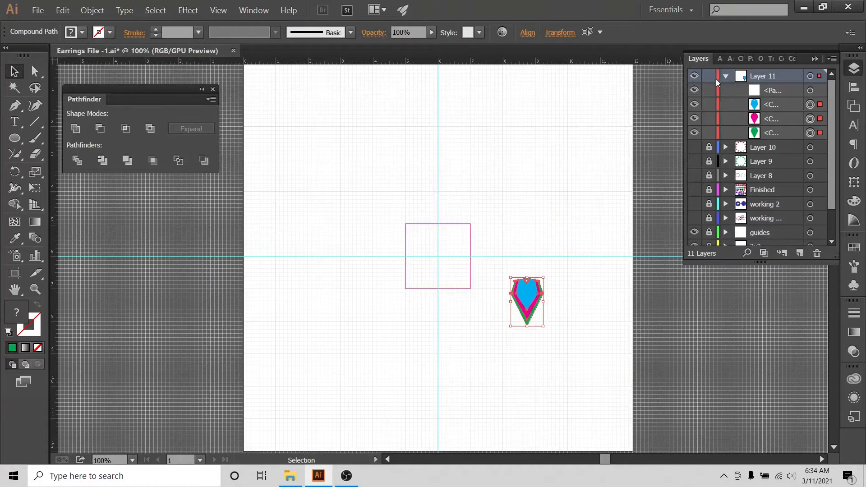
left_click(582, 336)
key("ctrl+plus")
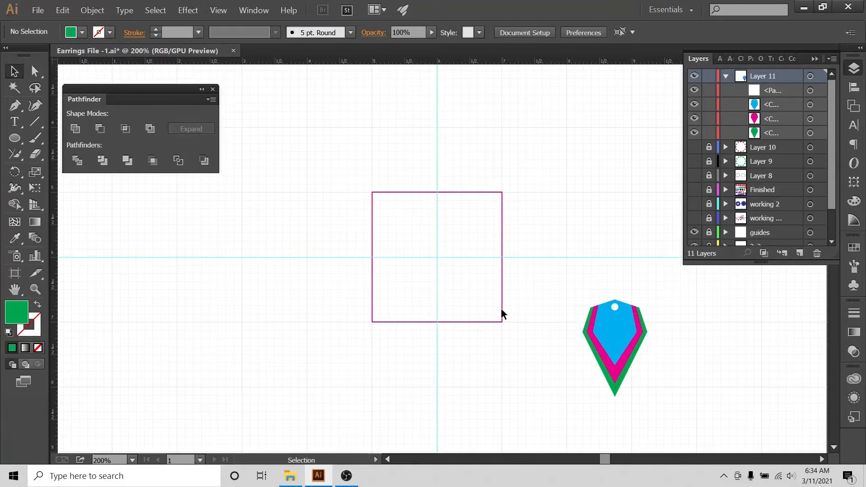
key("ctrl+plus")
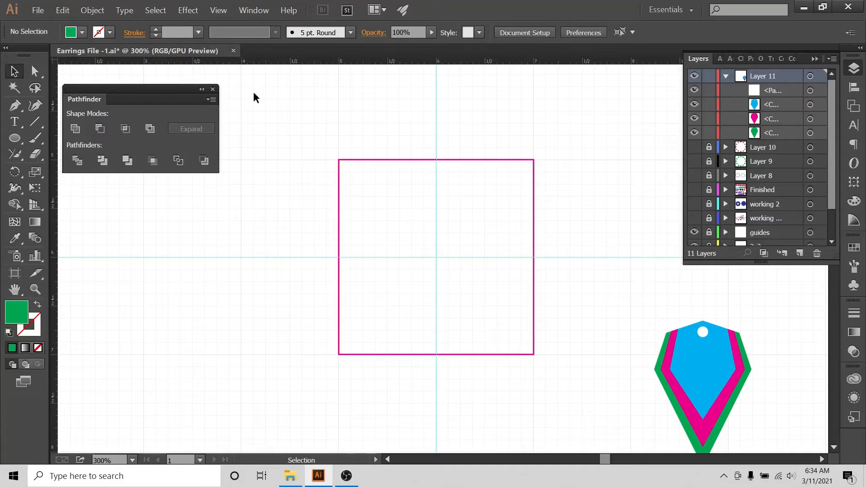
Hide and re-show the grid, then turn on View > Snap to Grid.
left_click(217, 11)
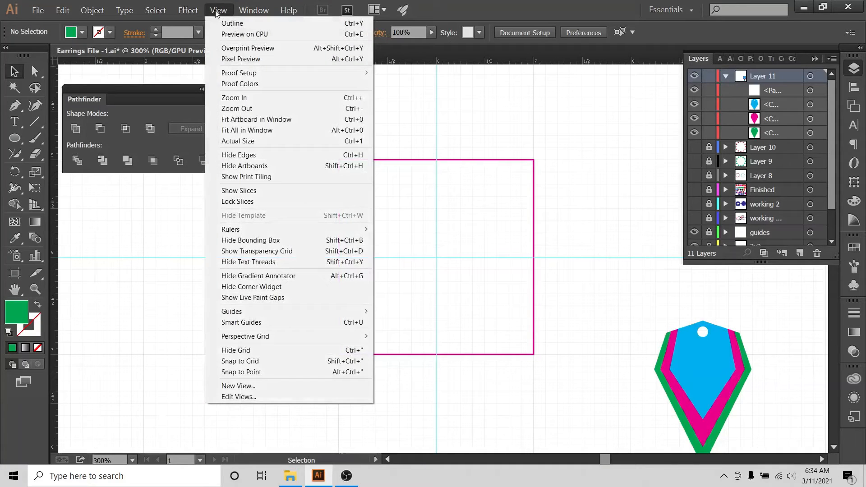
left_click(263, 354)
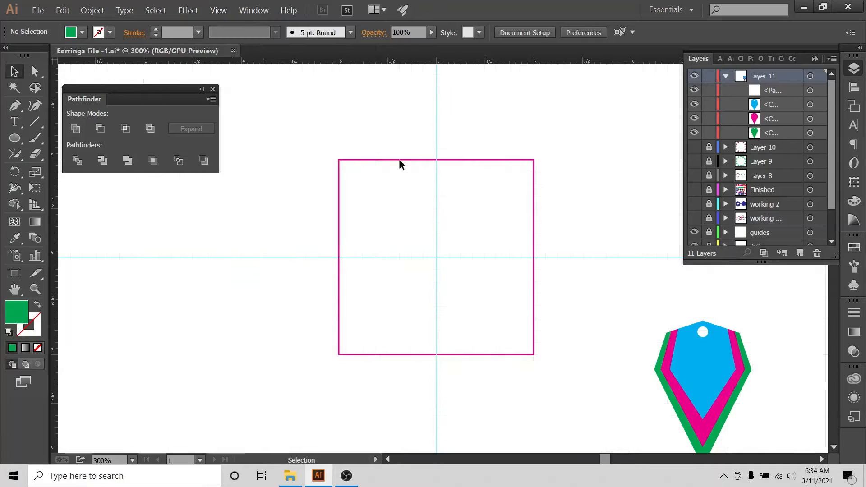
left_click(219, 10)
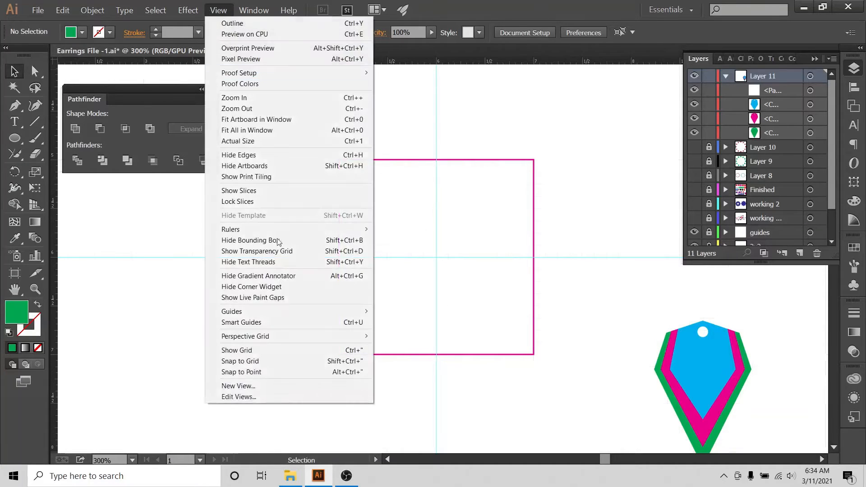
left_click(262, 350)
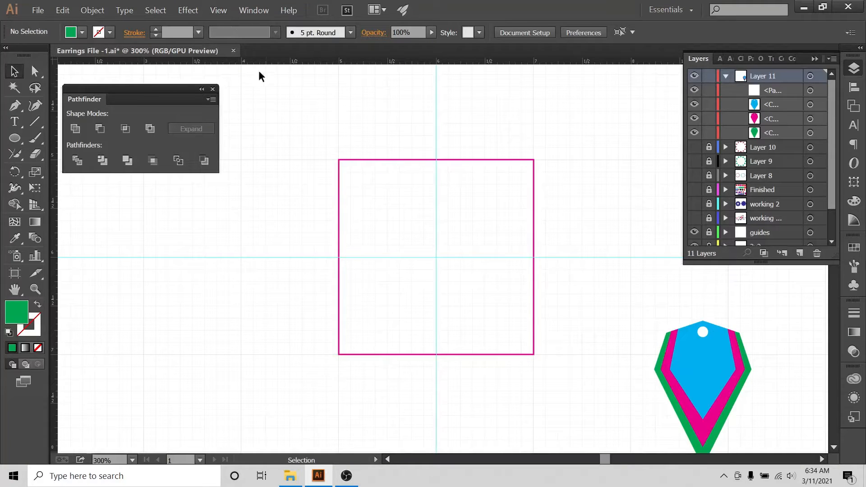
left_click(219, 11)
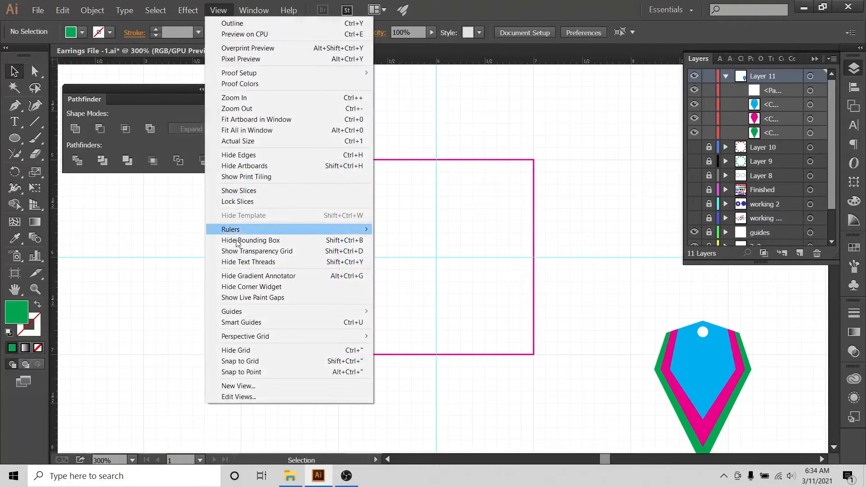
left_click(243, 362)
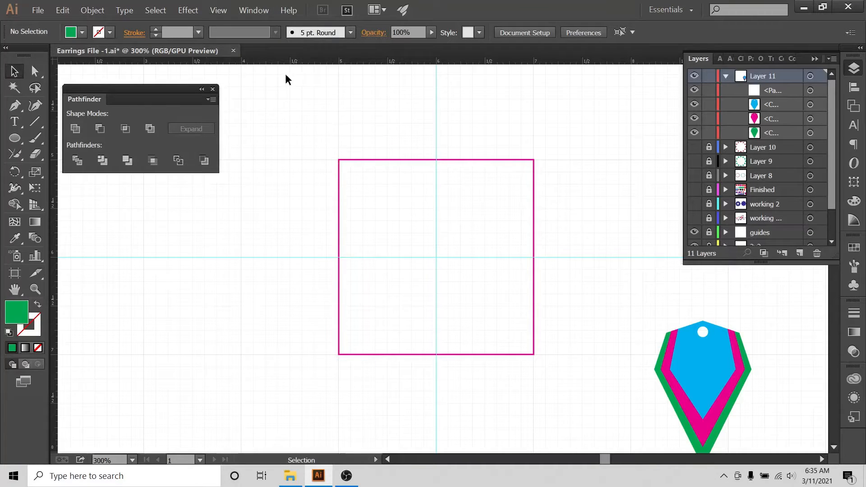
Move all three earring shapes up so the top hole sits on the horizontal guide.
left_click_drag(648, 301, 727, 371)
left_click_drag(719, 383, 672, 308)
left_click(570, 202)
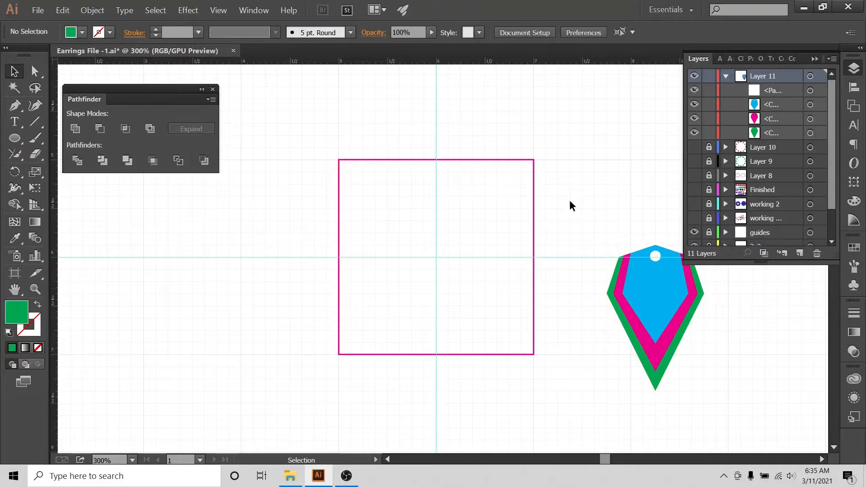
left_click(218, 10)
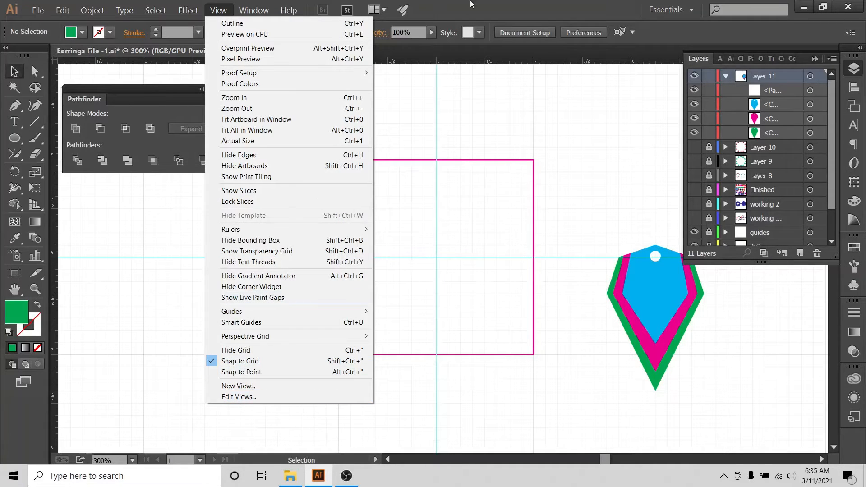
left_click(453, 6)
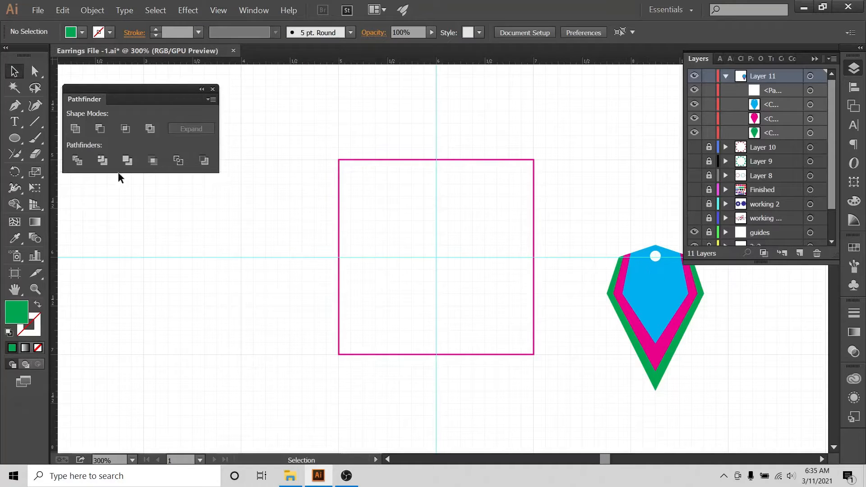
Pick the Pen tool with no fill and a black stroke.
left_click(15, 106)
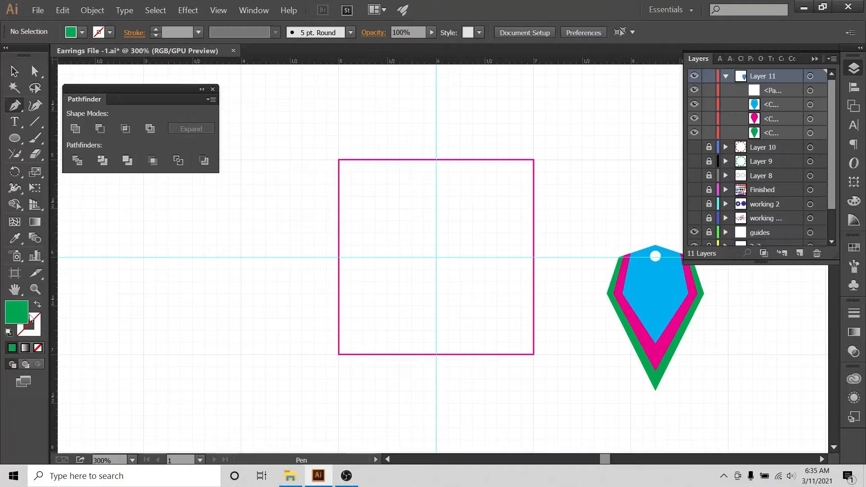
left_click(37, 304)
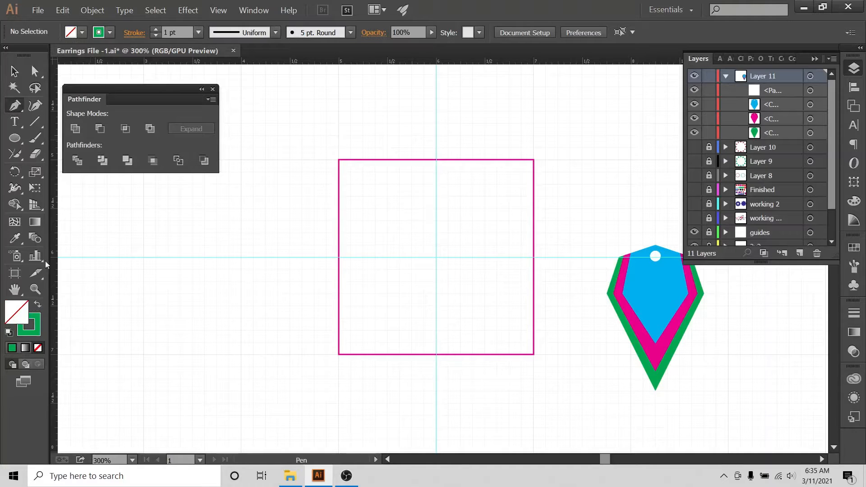
left_click(109, 33)
left_click(37, 55)
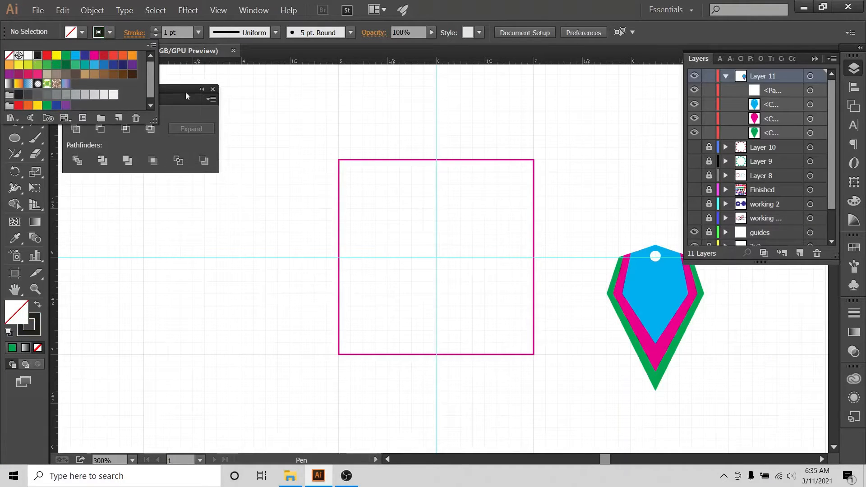
left_click(436, 197)
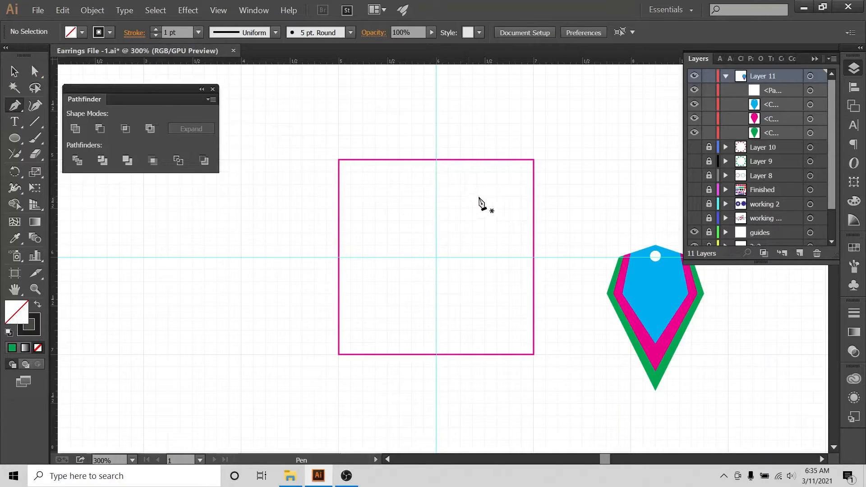
Draw the right half of a pointed hexagon with four points, starting and ending on the centre guide.
left_click(436, 196)
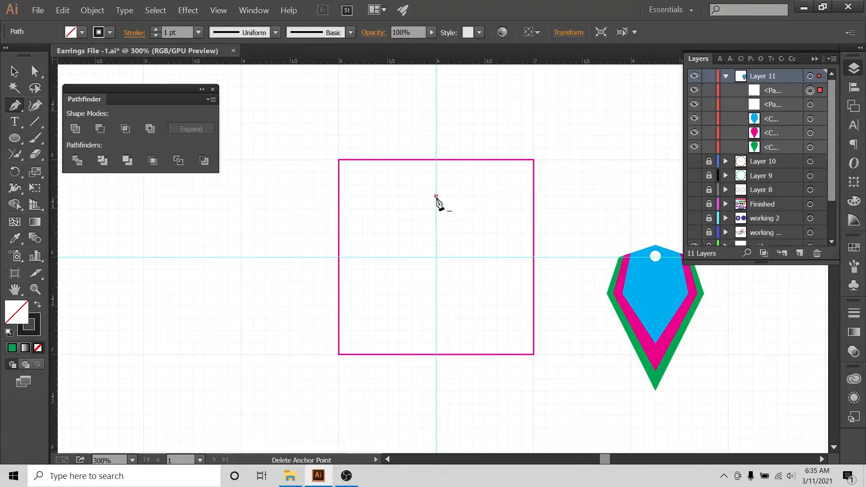
left_click(485, 196)
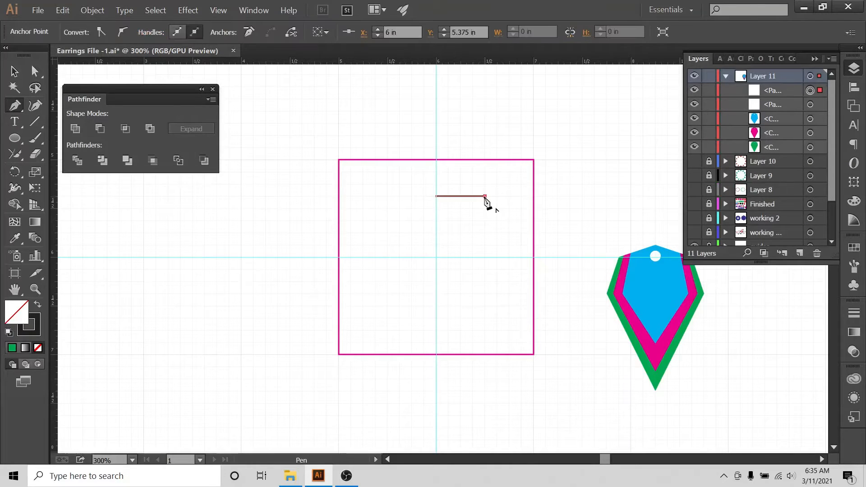
left_click(510, 232)
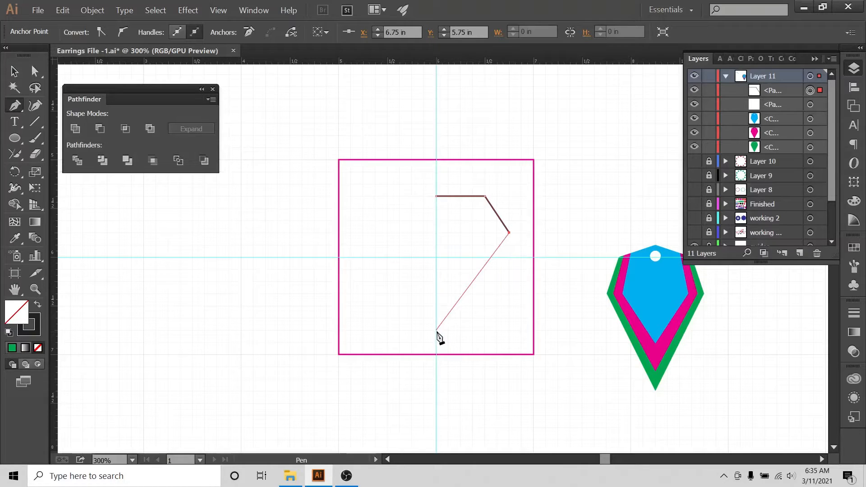
left_click(437, 329)
left_click(14, 71)
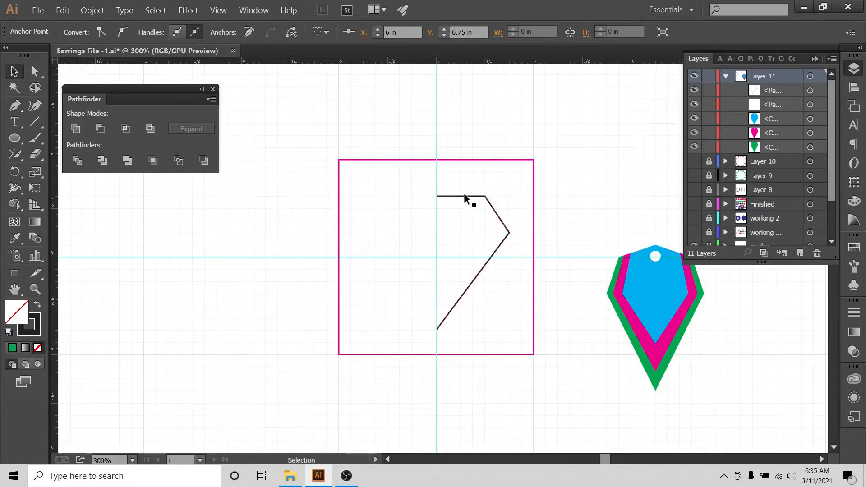
Scale the half outline narrower.
left_click(507, 237)
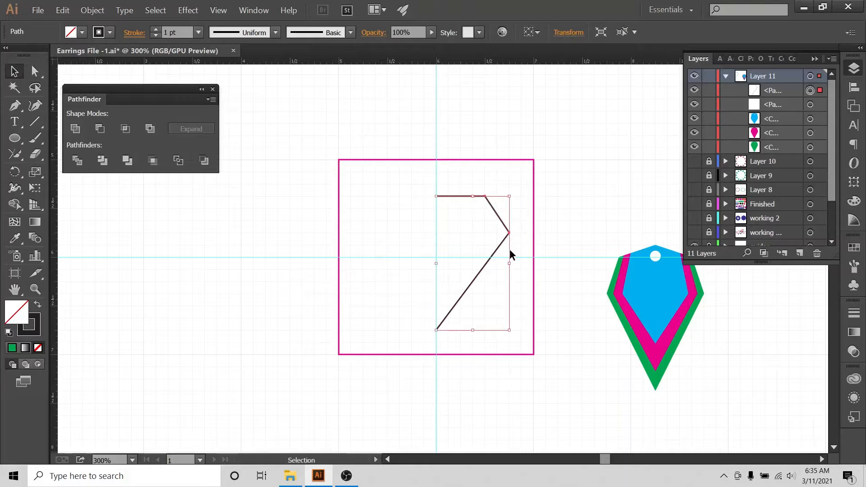
left_click_drag(510, 265, 497, 265)
left_click(508, 264)
left_click(480, 257)
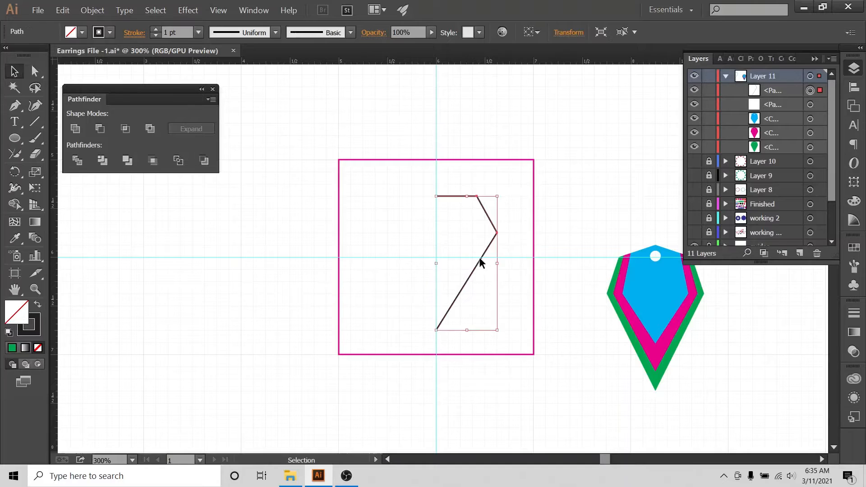
Reflect a vertical copy of the half outline and nudge it to meet the right half.
right_click(482, 259)
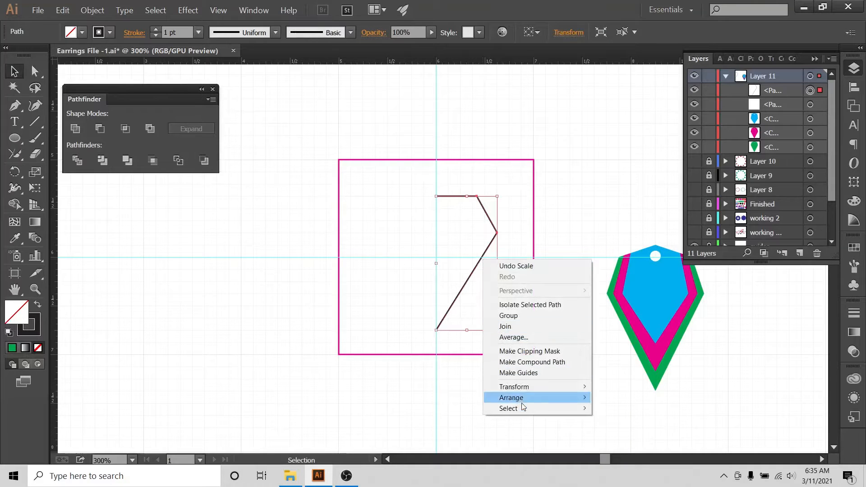
mouse_move(532, 387)
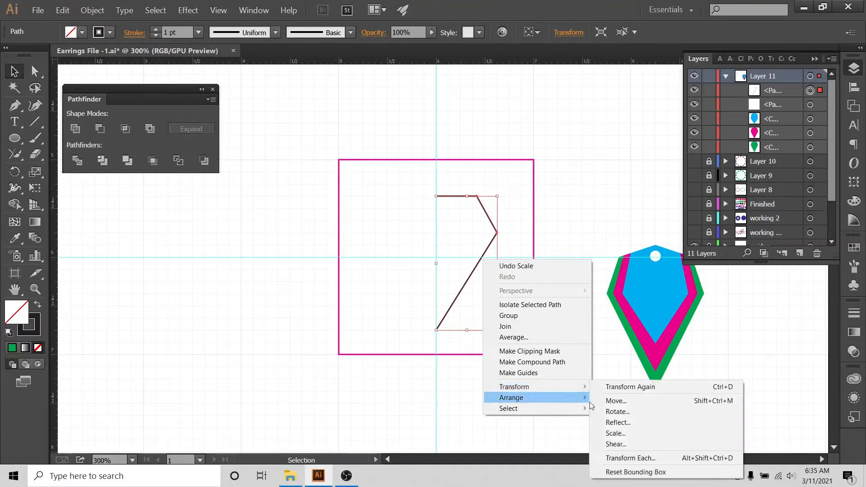
left_click(611, 424)
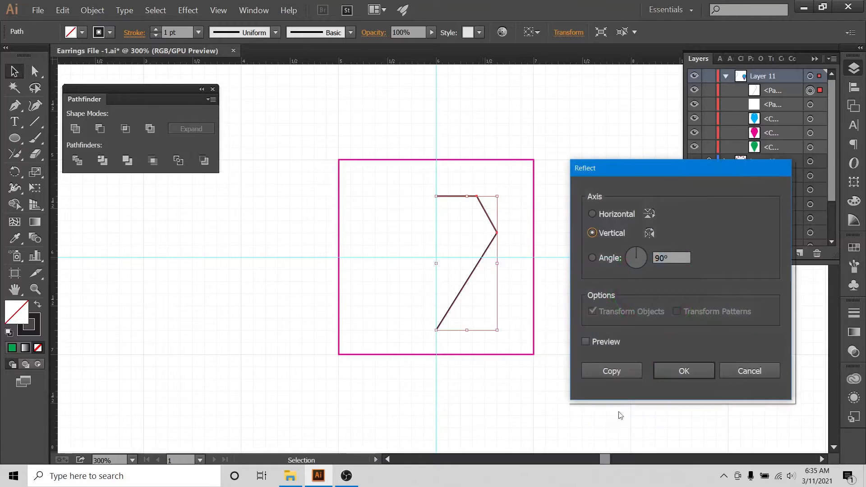
left_click(614, 369)
key("shift+Left")
key("shift+Left")
key("shift+Left")
key("shift+Left")
key("shift+Left")
key("shift+Left")
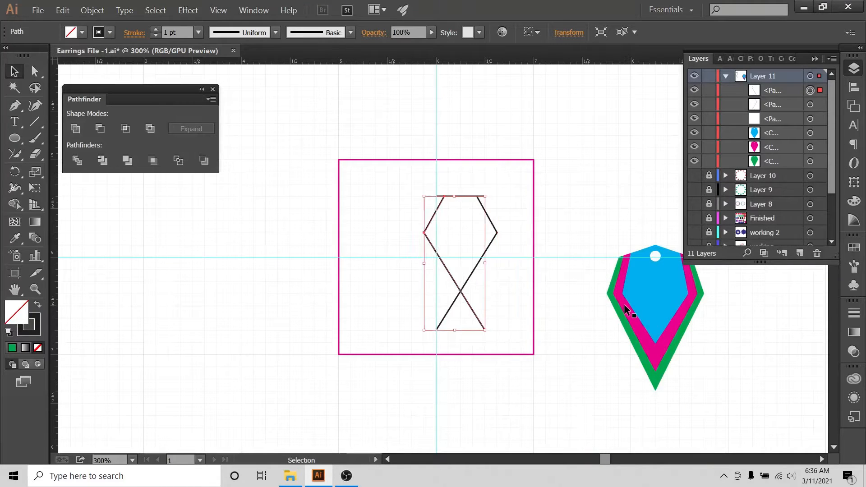
key("shift+Left")
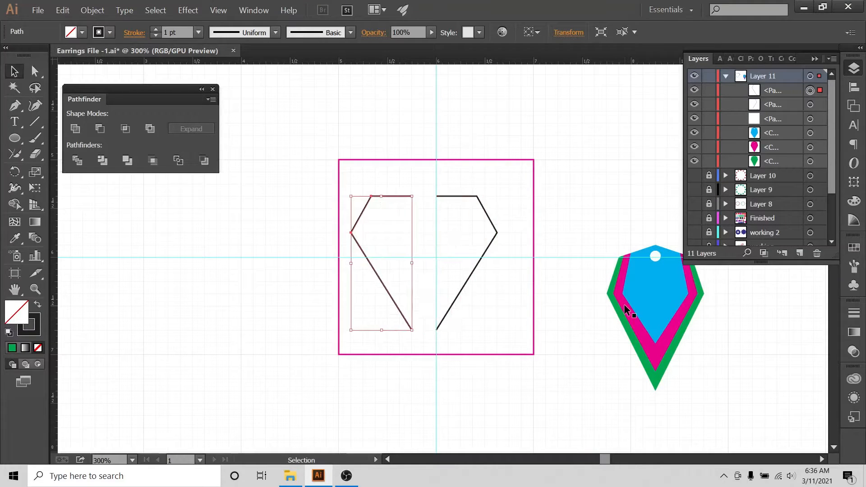
key("shift+Right")
key("shift+Right")
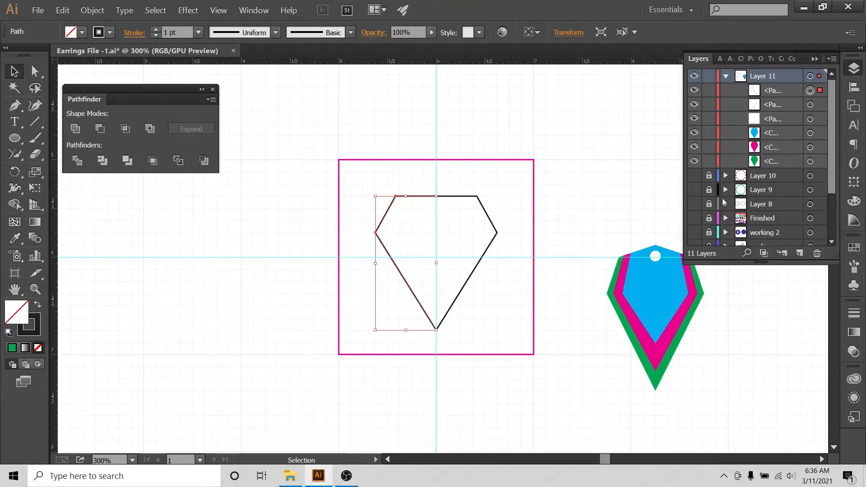
Hide the guides, zoom in on the hexagon, and select both halves of the outline.
scroll(745, 228, "down", 1)
left_click(694, 218)
left_click(606, 179)
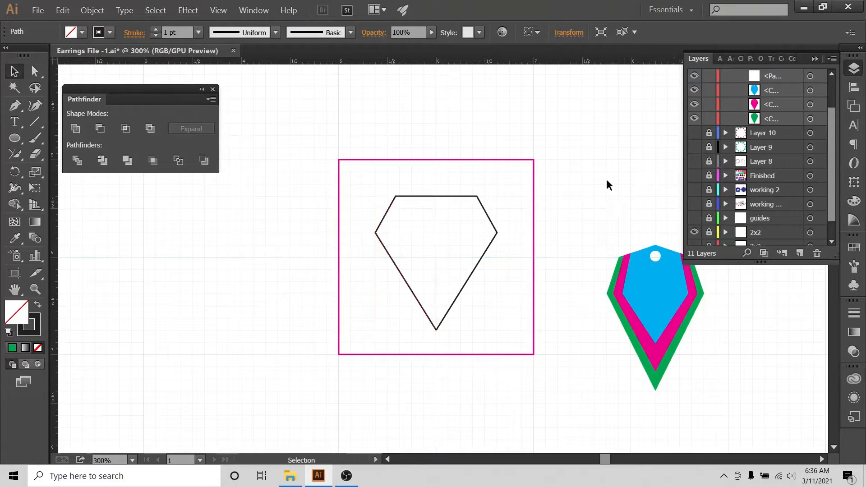
key("ctrl+plus")
key("ctrl+plus")
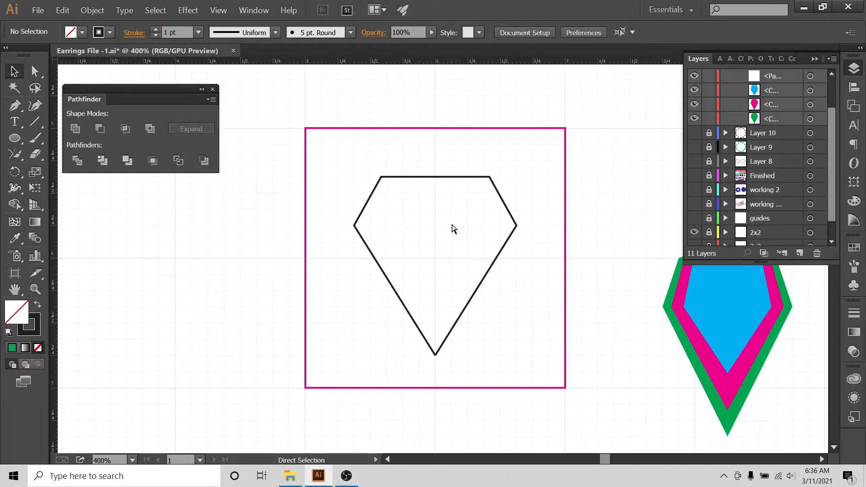
left_click_drag(389, 127, 502, 268)
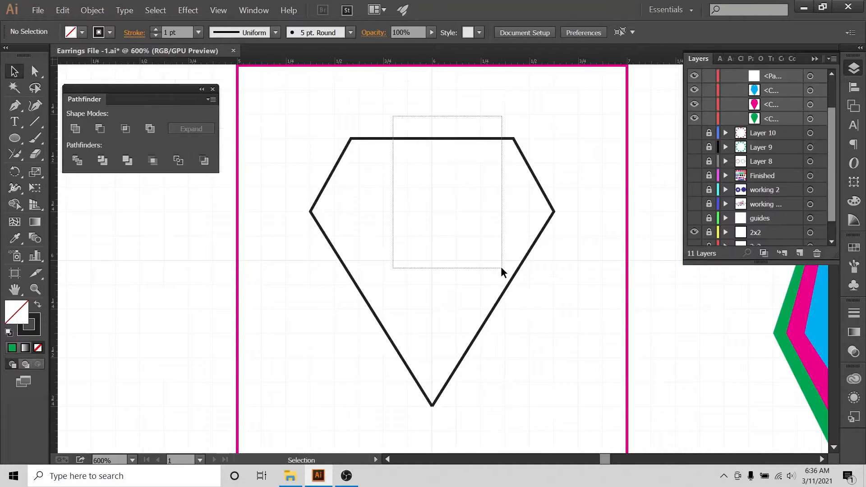
left_click_drag(469, 111, 489, 180)
left_click_drag(353, 105, 386, 213)
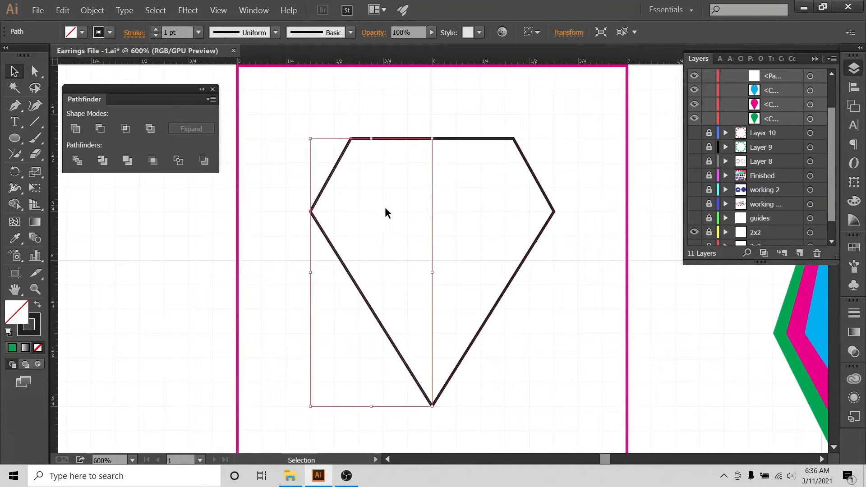
left_click(333, 125)
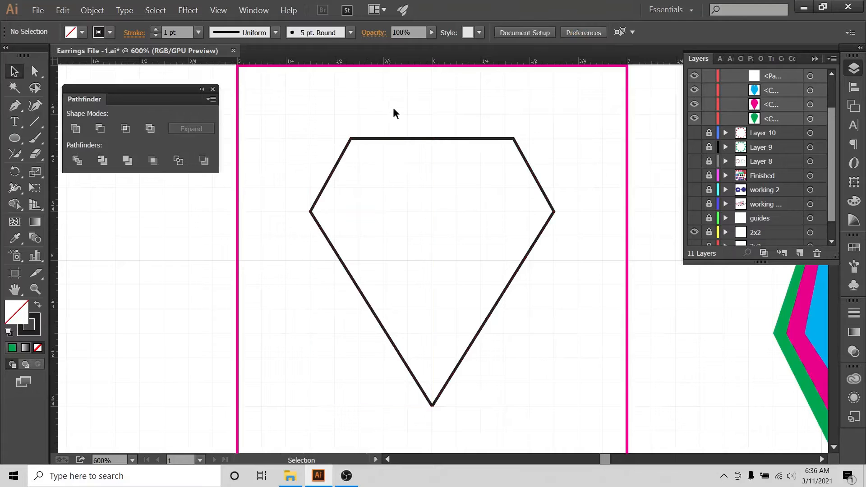
left_click_drag(394, 109, 481, 233)
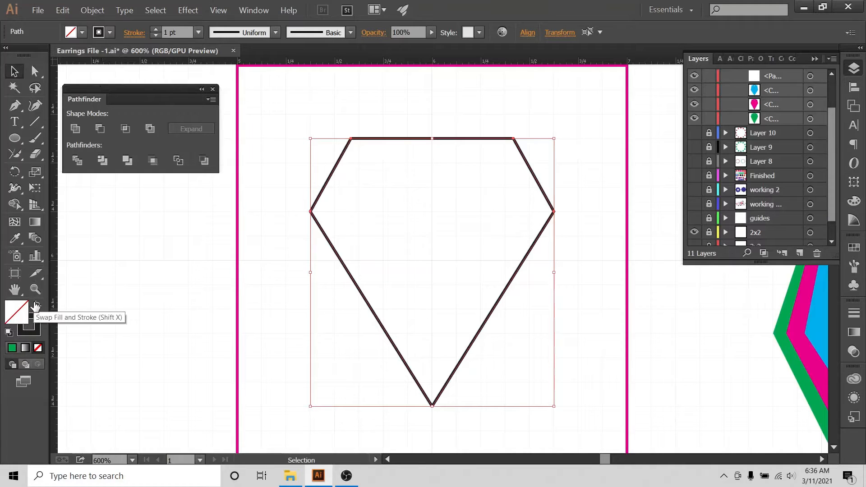
Give the hexagon a solid fill and select both of its halves.
left_click(35, 305)
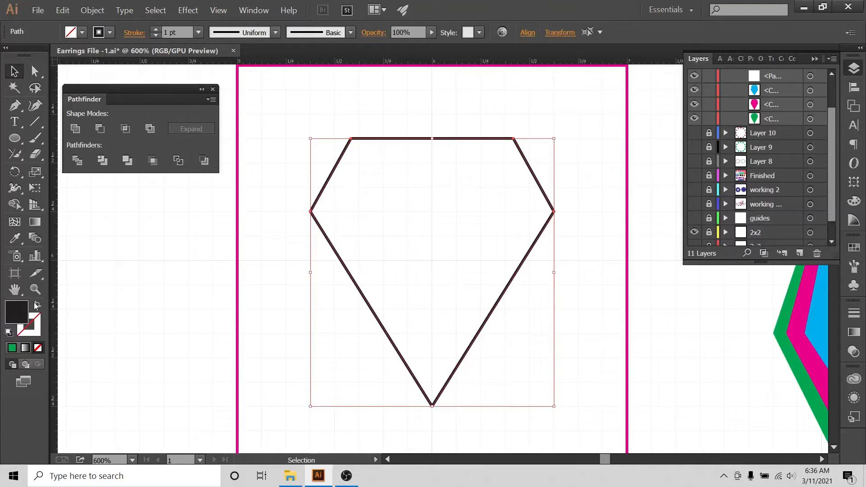
left_click(371, 113)
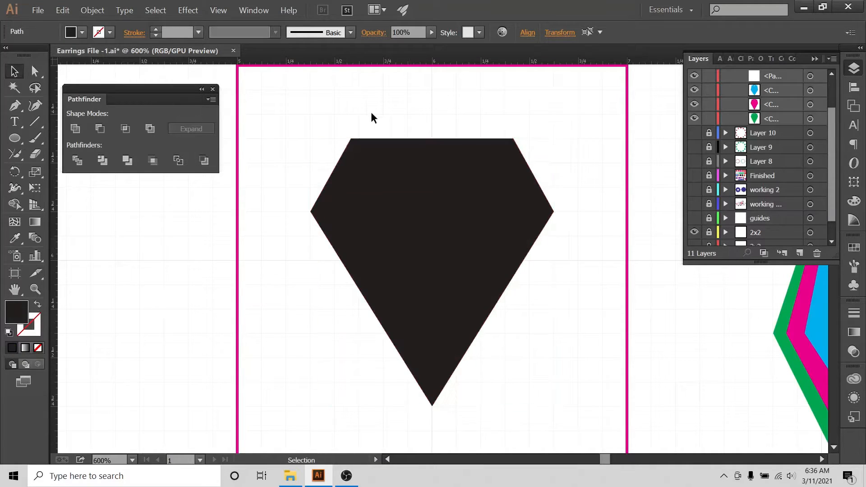
left_click(373, 195)
left_click(464, 175)
left_click_drag(329, 121, 541, 406)
Expand the selected hexagon and merge its two halves into one closed shape.
left_click(92, 10)
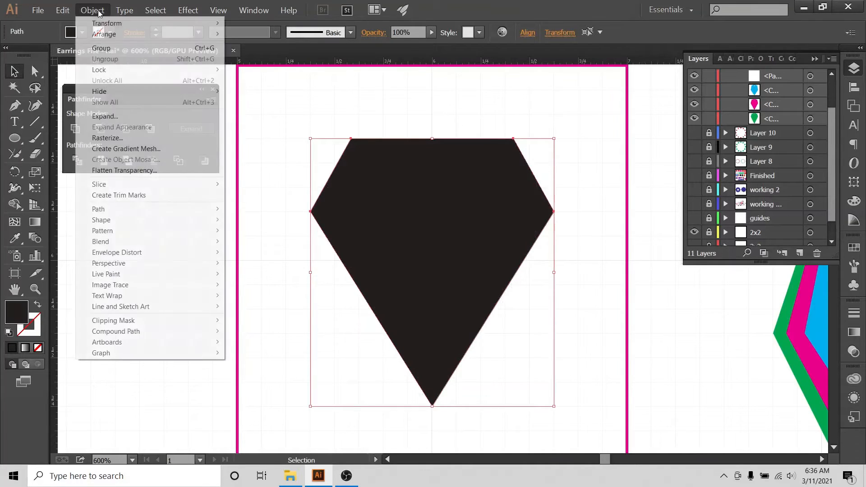
left_click(334, 104)
left_click_drag(323, 113, 553, 313)
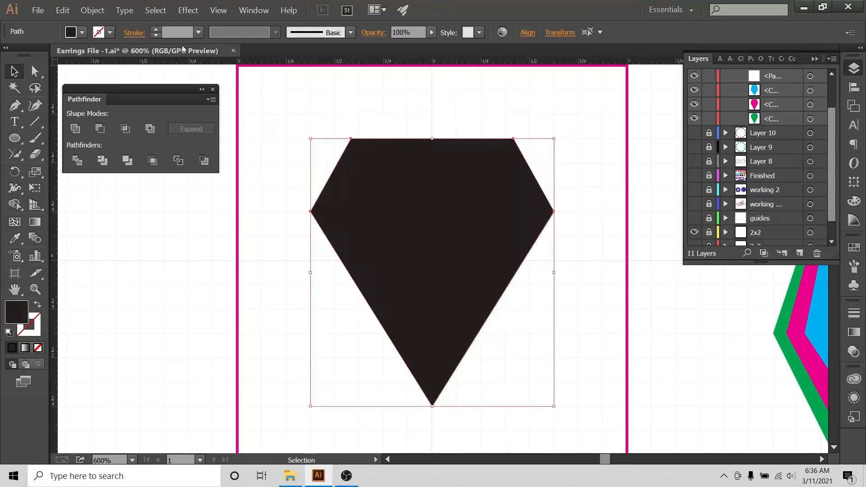
left_click(93, 10)
left_click(133, 116)
left_click(74, 130)
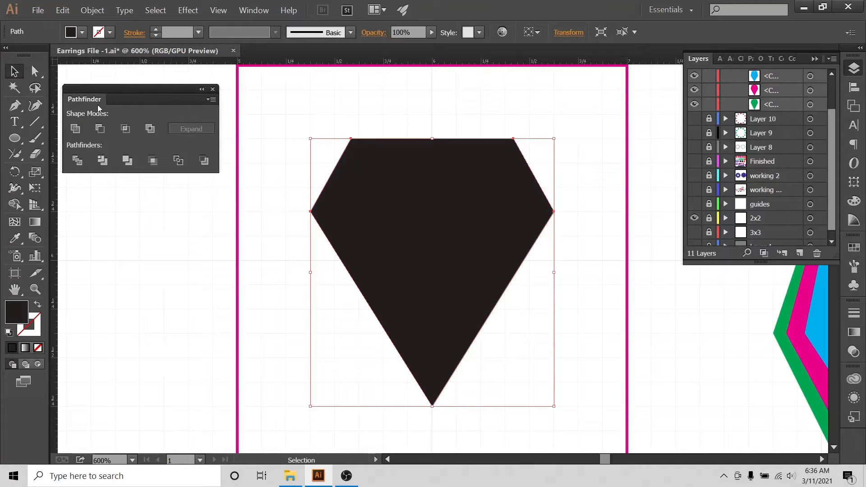
Enlarge the Layers list, select the hexagon path, and make it an unfilled dark outline.
left_click(246, 11)
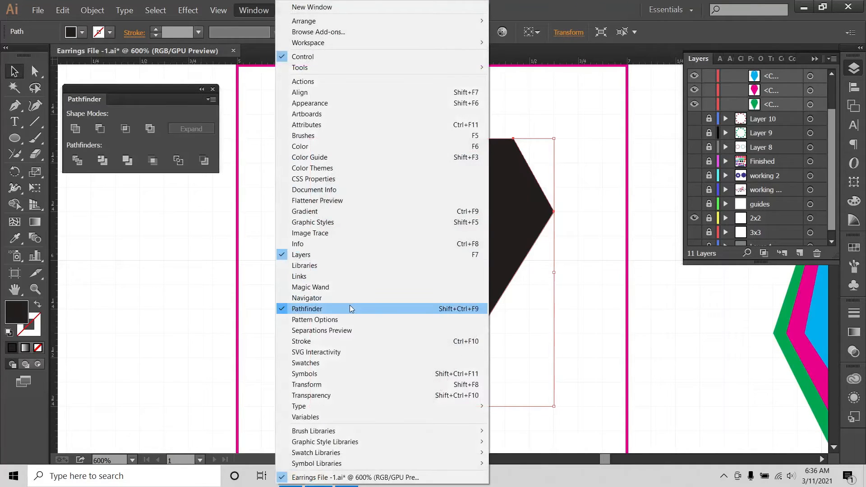
left_click(117, 89)
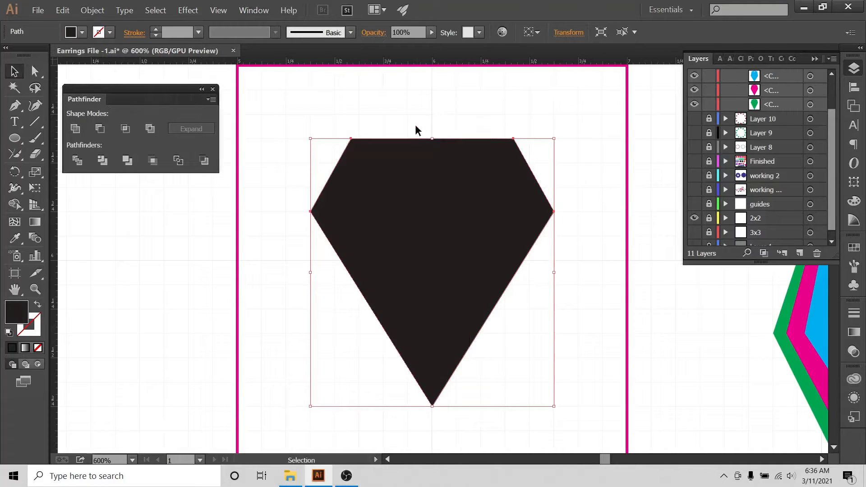
left_click(353, 121)
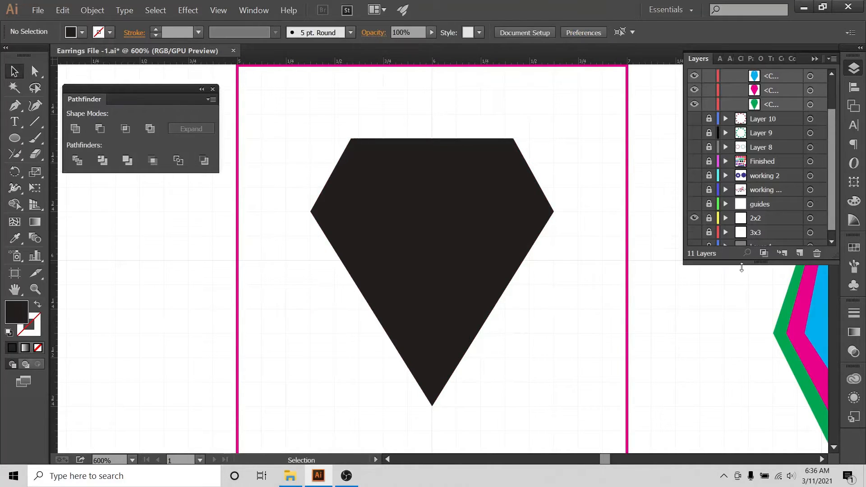
left_click_drag(742, 265, 741, 334)
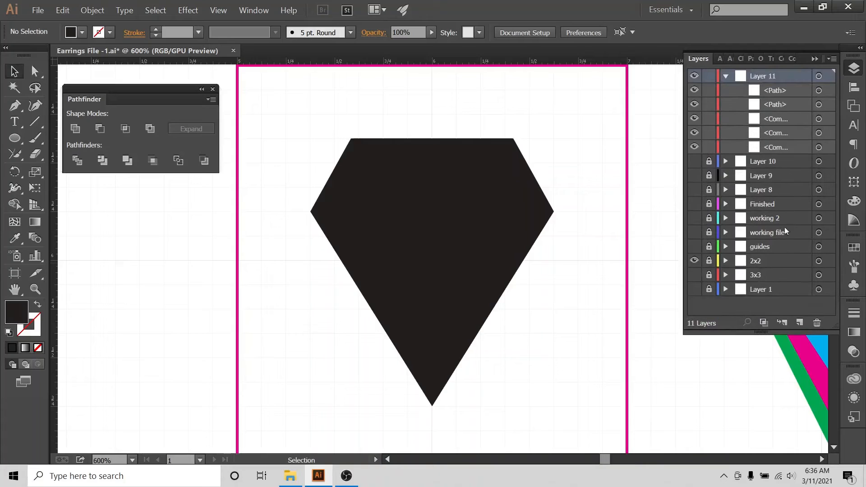
left_click(819, 91)
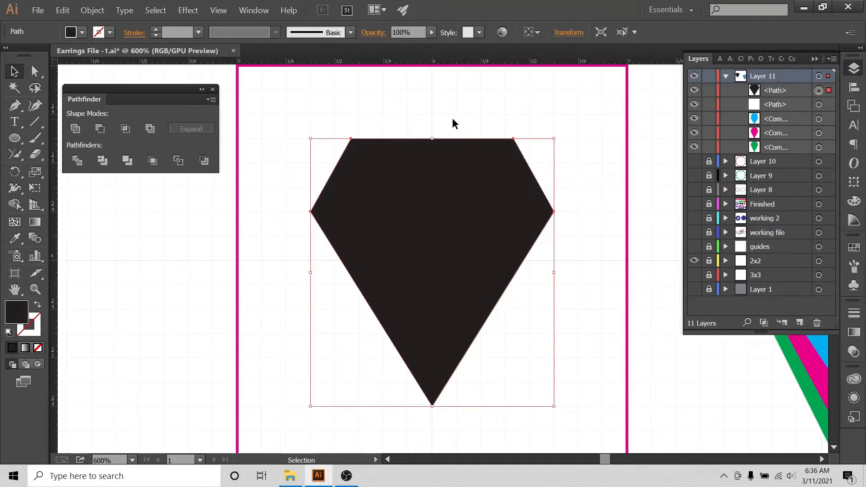
left_click_drag(452, 118, 474, 213)
left_click(37, 305)
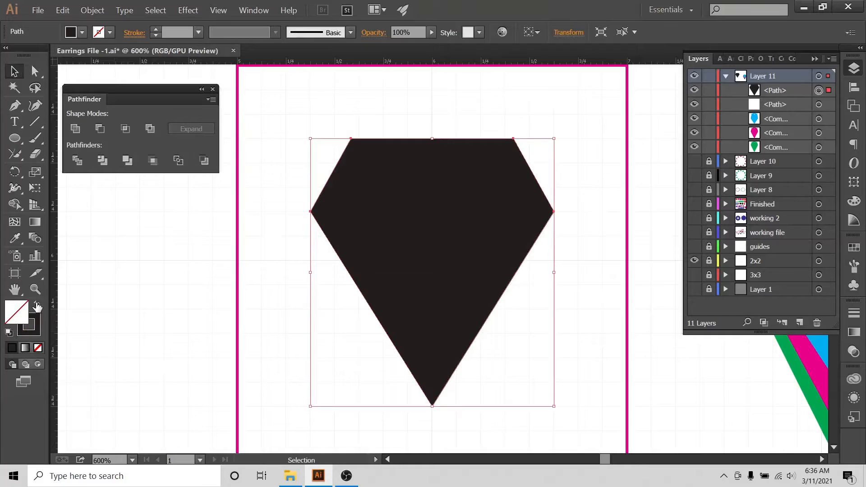
left_click(79, 294)
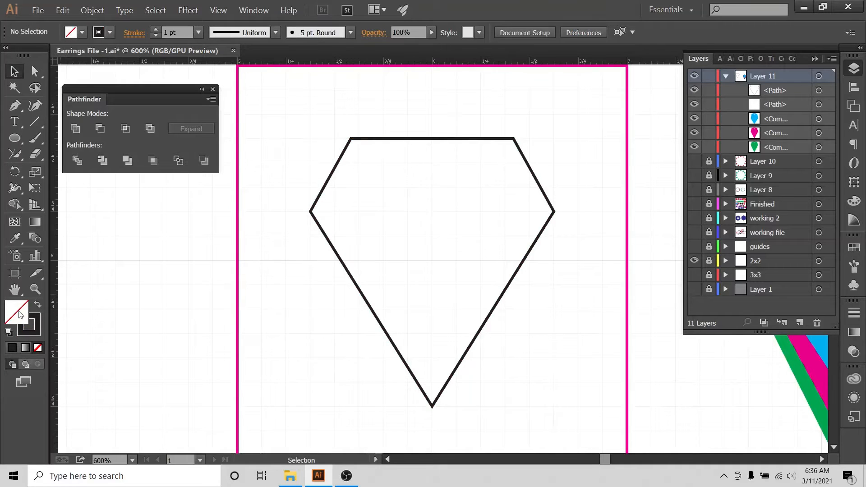
Place a Pen point at the midpoint of the hexagon's top edge.
left_click_drag(416, 116, 461, 226)
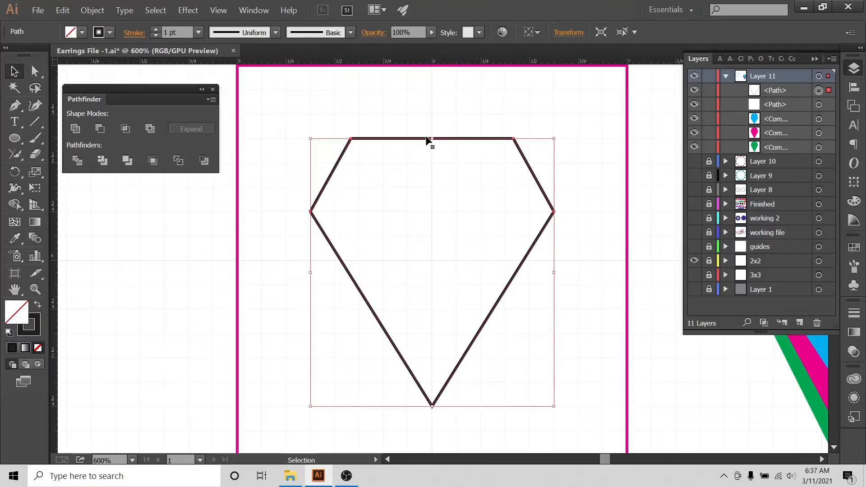
left_click(342, 93)
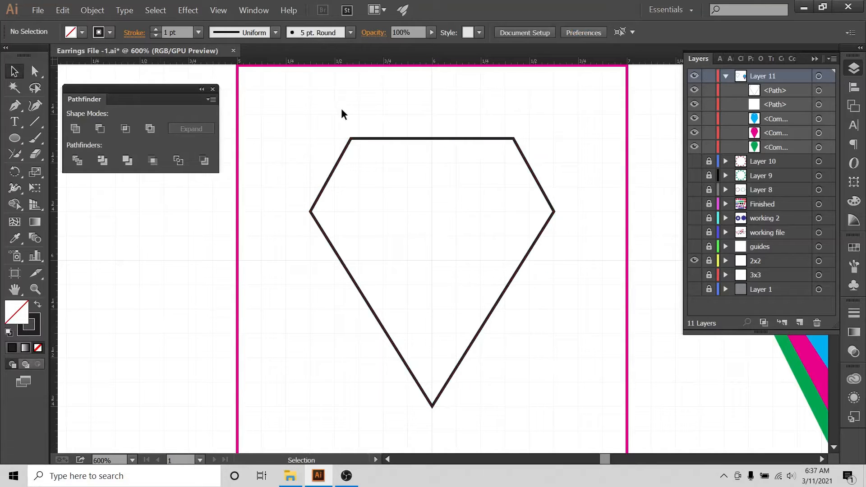
left_click(13, 109)
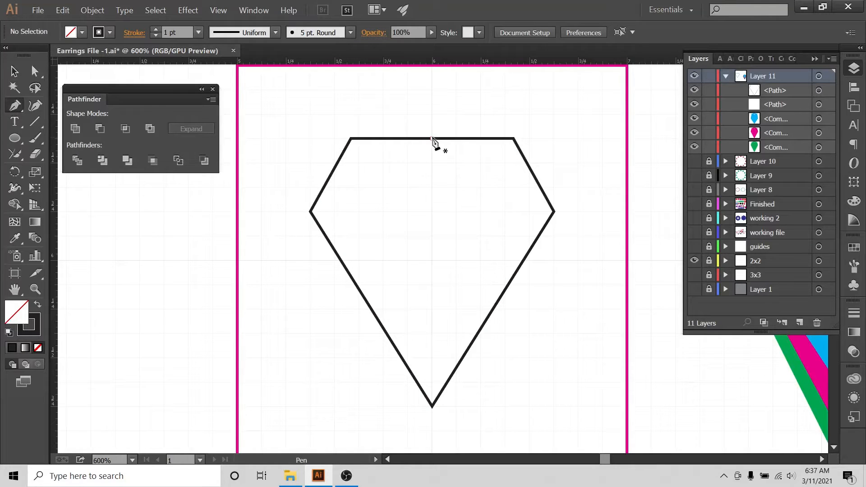
left_click(433, 138)
Select the hexagon together with the new point for anchor editing with Direct Selection.
left_click(13, 71)
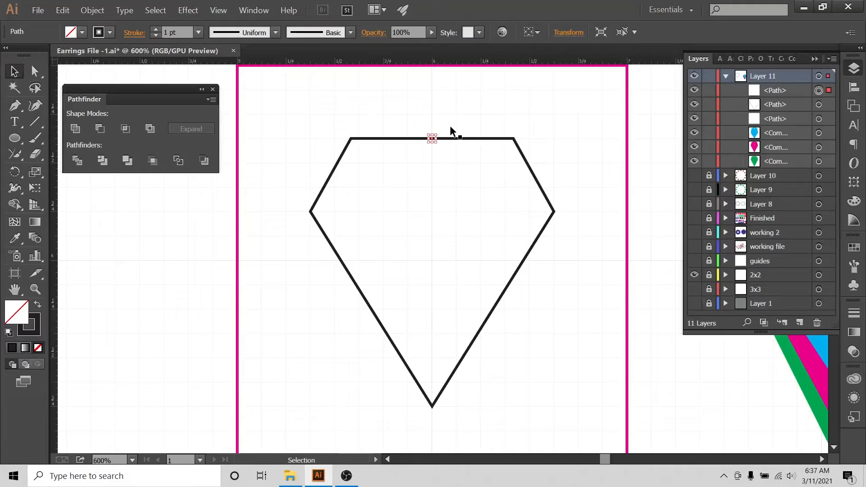
left_click_drag(383, 126, 485, 194)
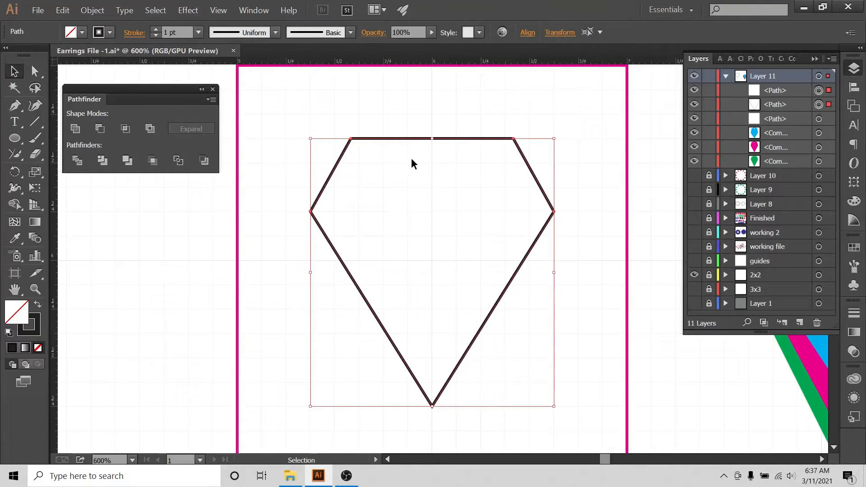
left_click(450, 112)
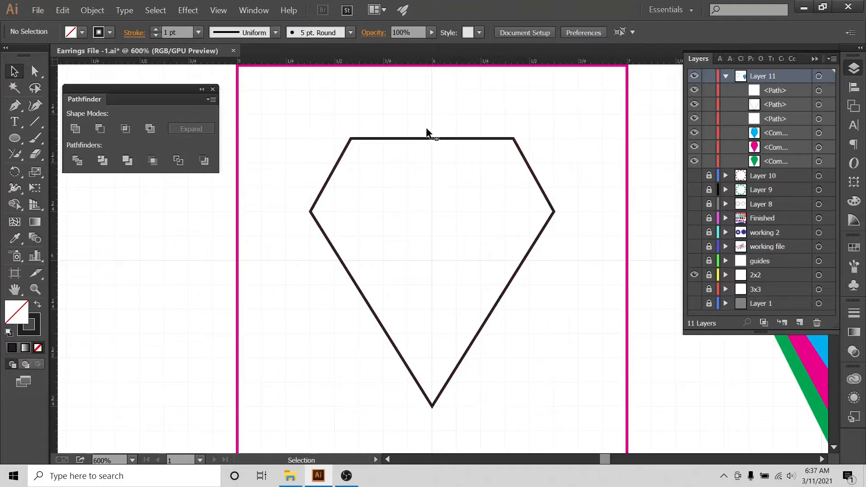
left_click_drag(426, 128, 439, 152)
left_click(35, 71)
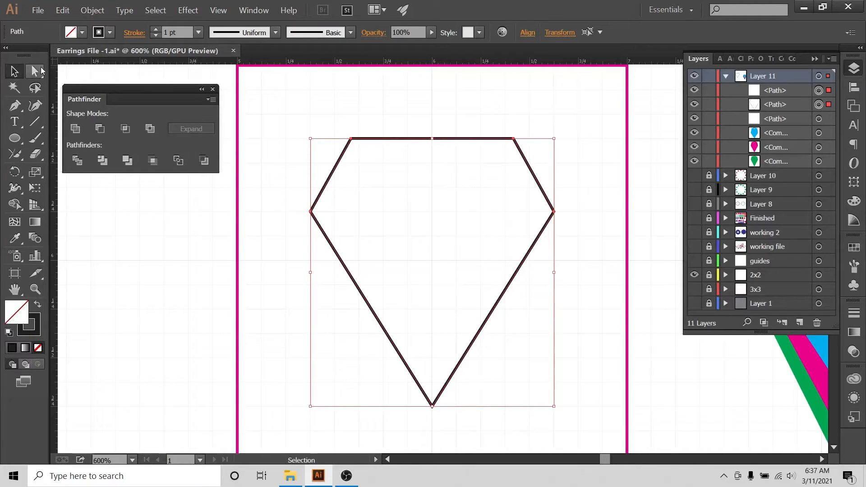
Drag the top-middle anchor upward into a peak, toggle Snap to Grid, and zoom out to 400%.
left_click(432, 138)
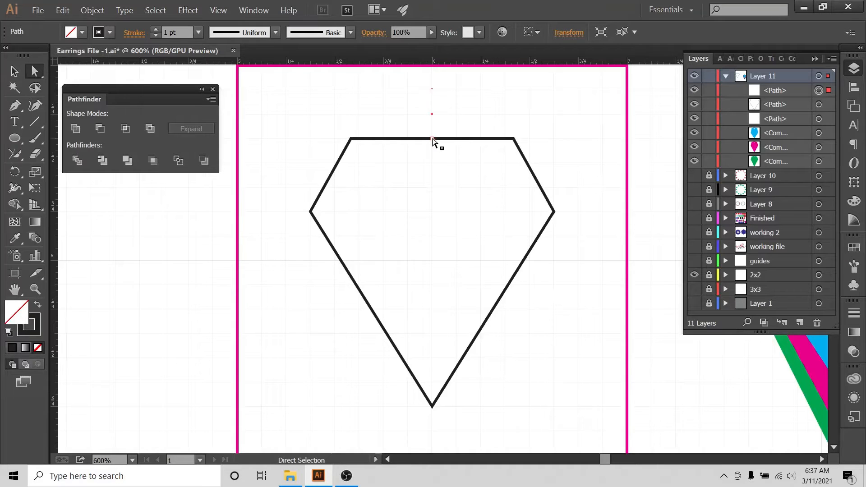
left_click_drag(432, 139, 431, 105)
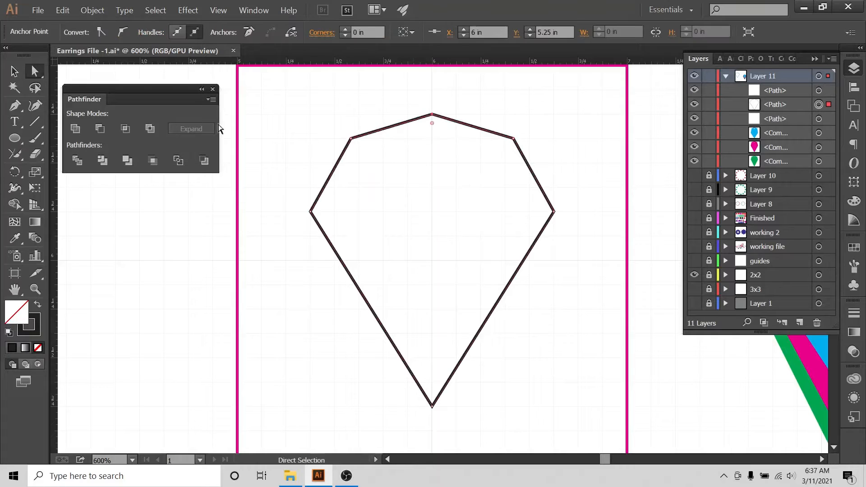
left_click(228, 10)
left_click(240, 363)
left_click(273, 268)
key("ctrl+minus")
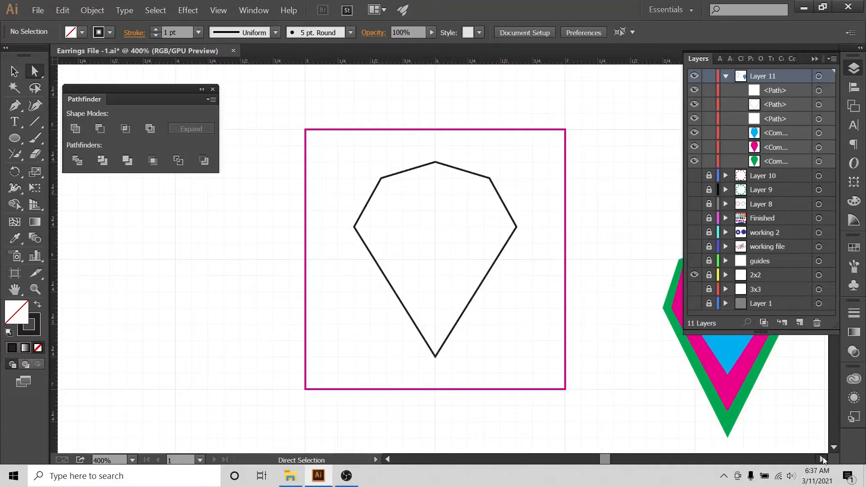
Scale the pointed outline up proportionally until it nearly fills the artboard's height.
scroll(617, 291, "right", 4)
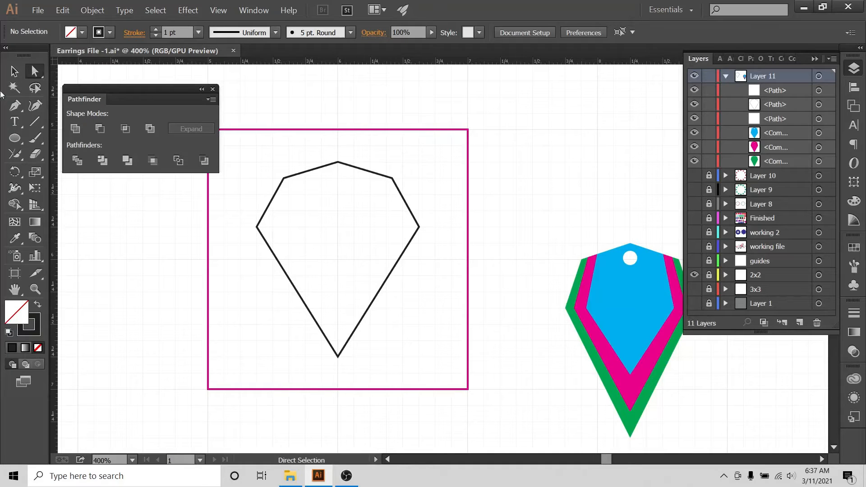
left_click(14, 71)
left_click_drag(392, 145, 351, 225)
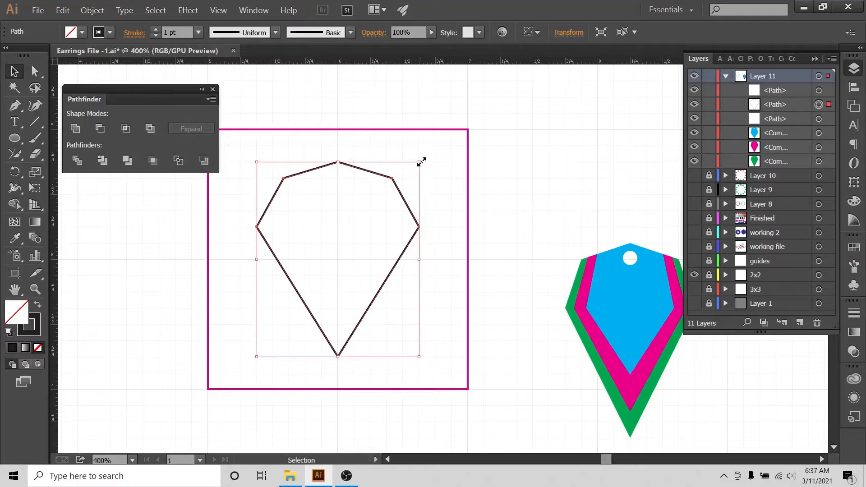
left_click_drag(421, 162, 448, 132)
Narrow the enlarged outline slightly by pulling its right side inward.
left_click(440, 181)
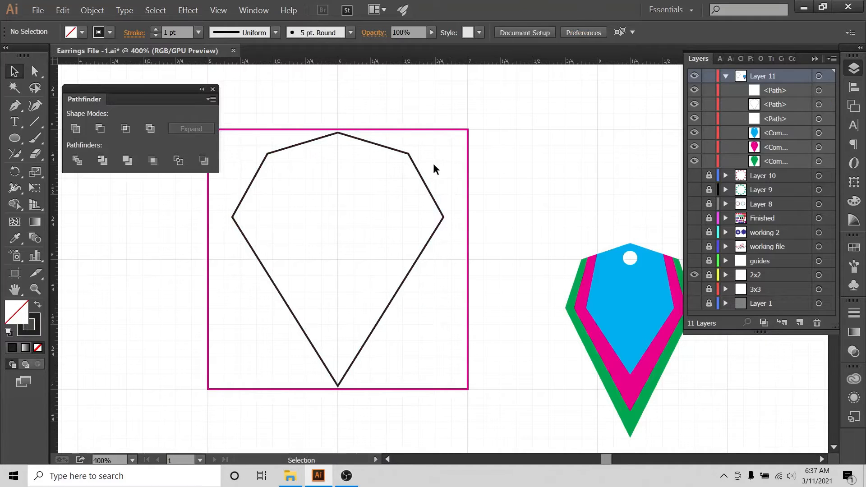
left_click_drag(433, 164, 456, 207)
left_click_drag(446, 262, 429, 261)
left_click(448, 161)
left_click_drag(448, 161, 361, 242)
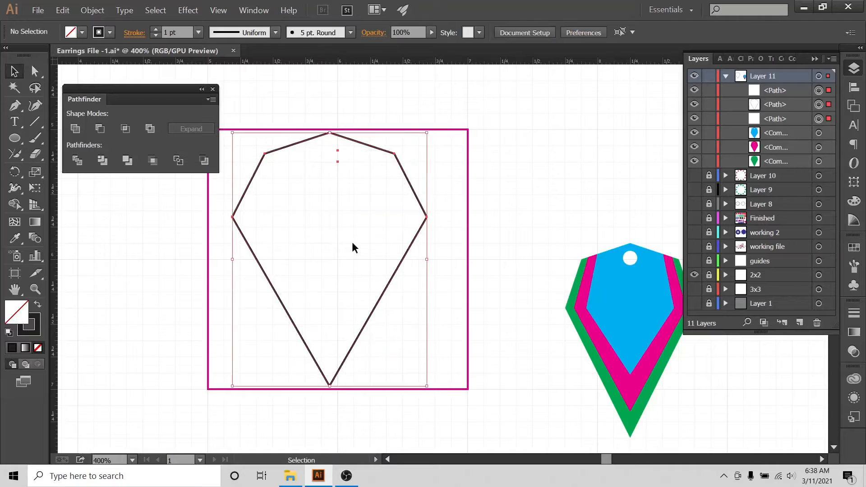
Centre the pointed outline horizontally on the artboard with Align To: Artboard.
left_click(854, 87)
left_click(823, 161)
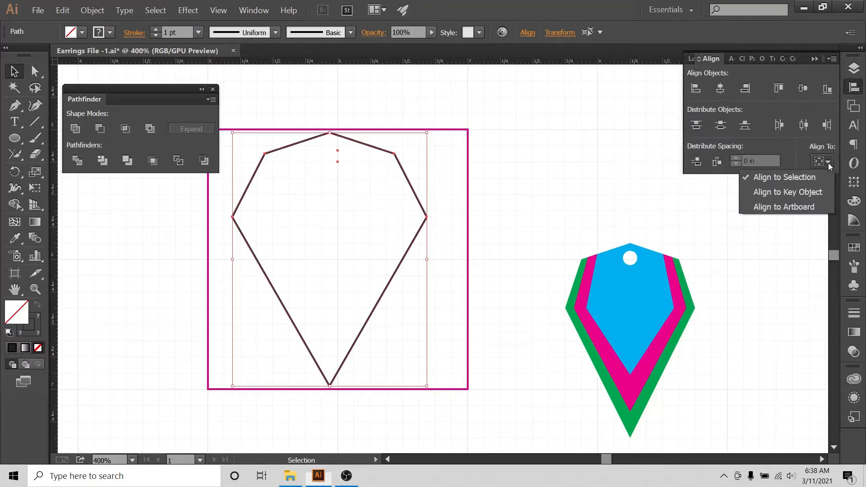
left_click(790, 209)
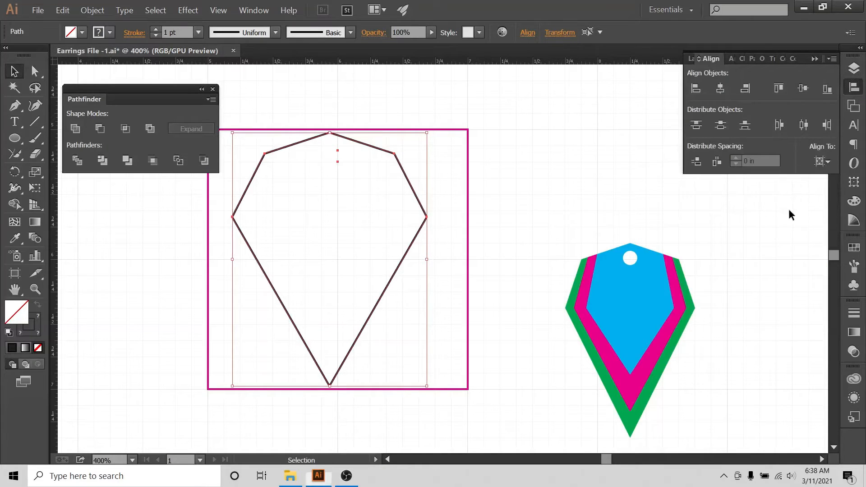
left_click(720, 89)
Move the coloured earring sample further to the right.
left_click(520, 130)
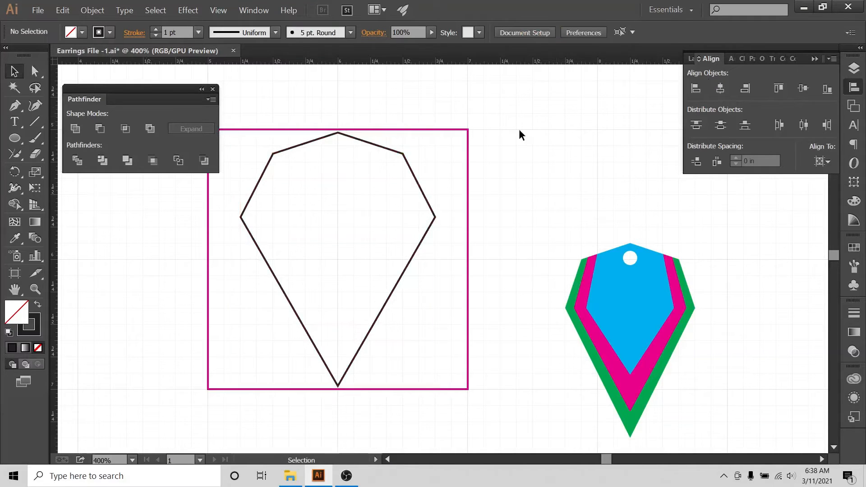
left_click(283, 150)
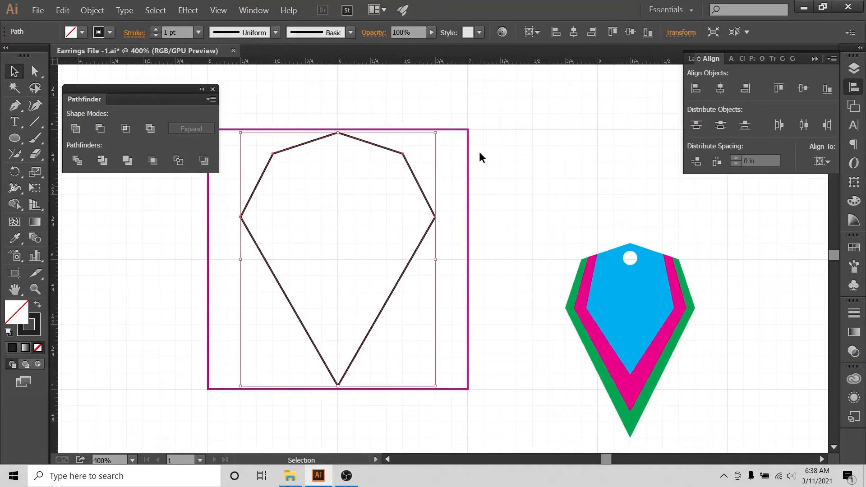
left_click(466, 218)
left_click_drag(561, 240, 689, 365)
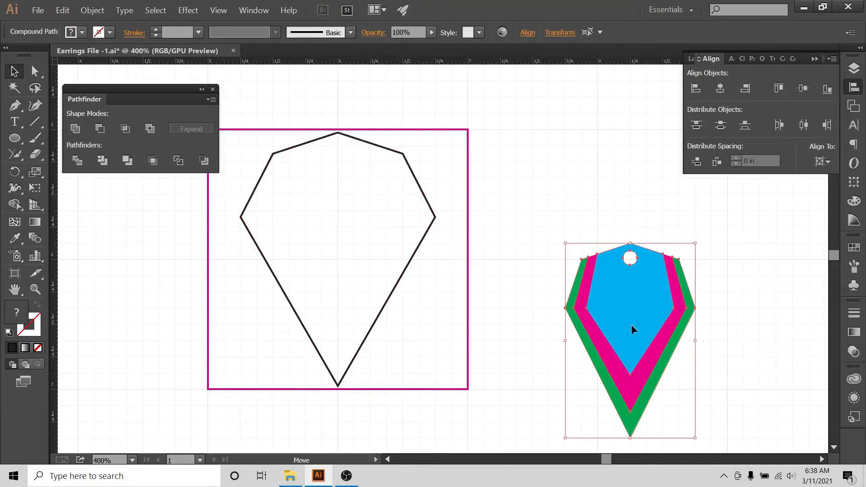
left_click_drag(632, 324, 819, 351)
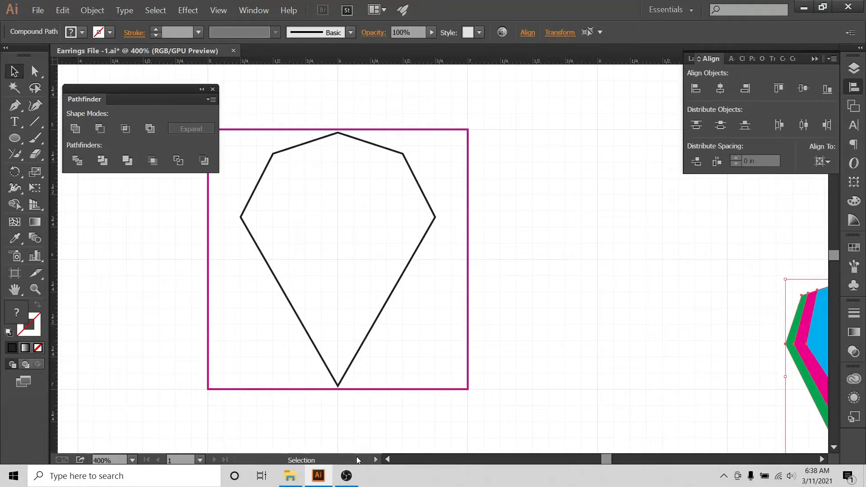
Fill the pointed hexagon with the magenta swatch and remove its dark stroke.
left_click(387, 459)
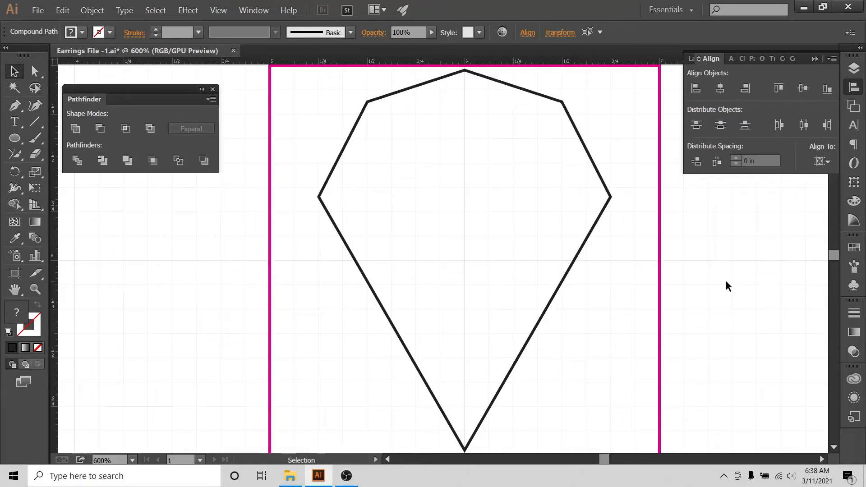
left_click(531, 168)
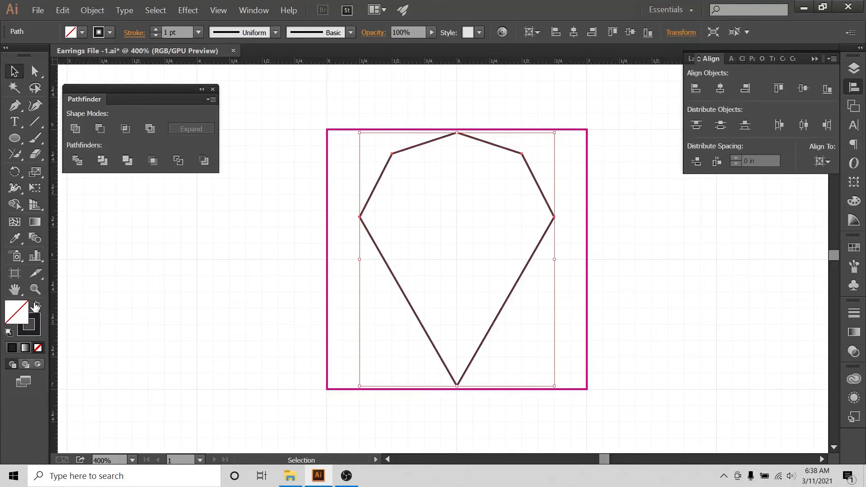
left_click(38, 305)
left_click(82, 31)
left_click(94, 55)
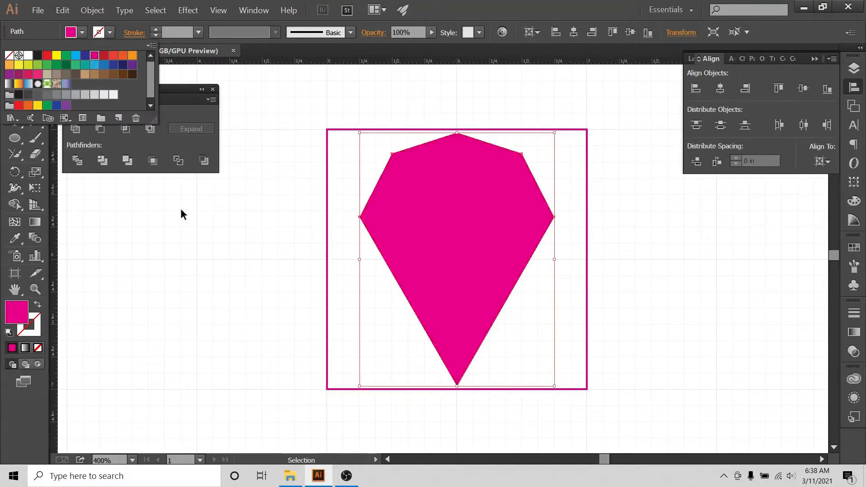
left_click(182, 212)
left_click(213, 320)
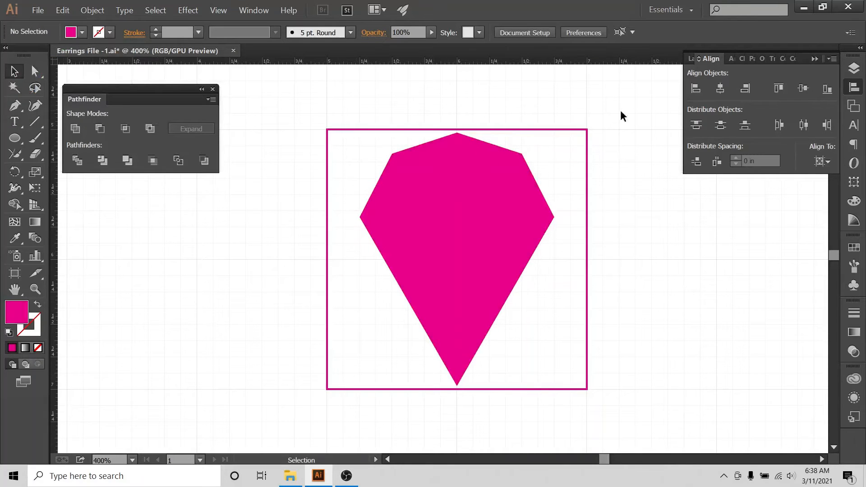
Hide the 2x2 reference square layer and the background grid.
left_click(855, 68)
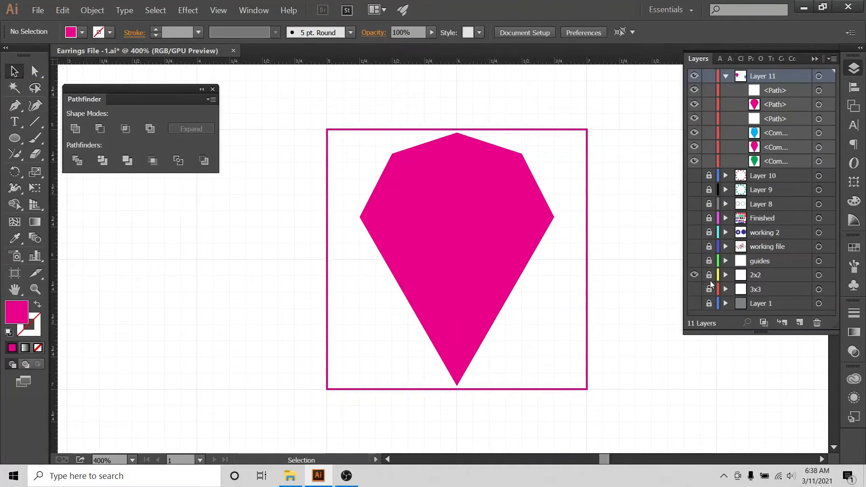
left_click(694, 277)
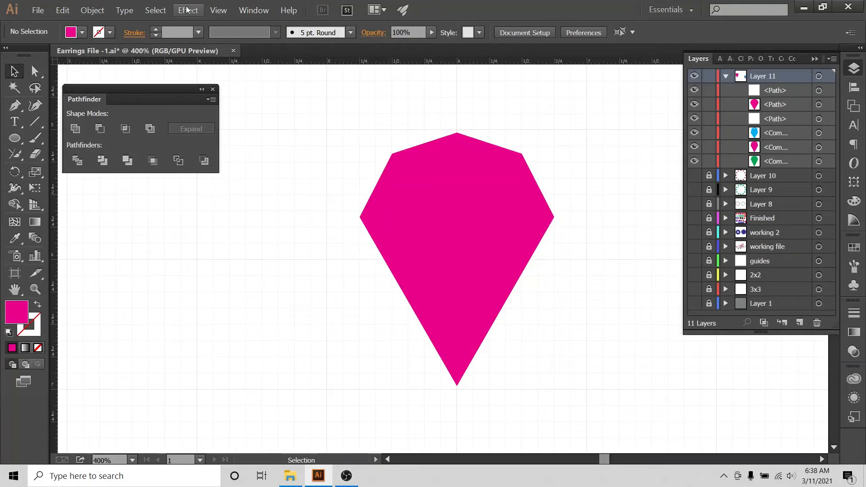
left_click(218, 10)
left_click(285, 349)
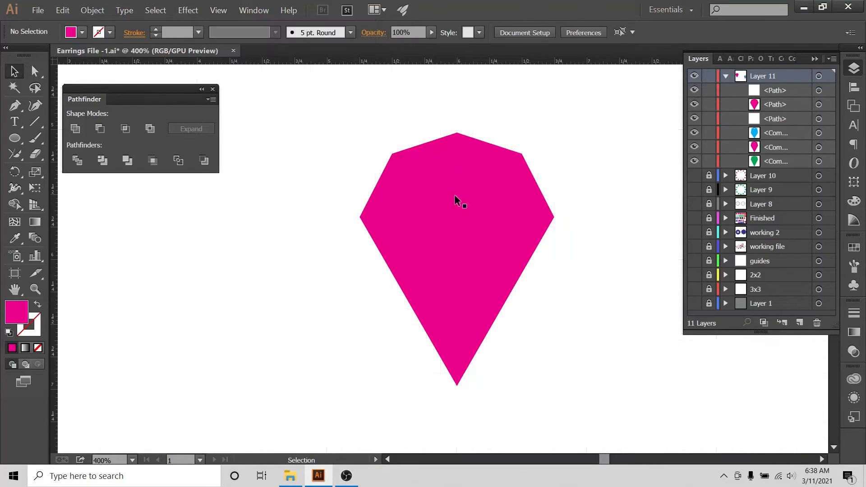
Duplicate the magenta shape in place with Ctrl+C and Ctrl+F.
left_click_drag(386, 116, 472, 271)
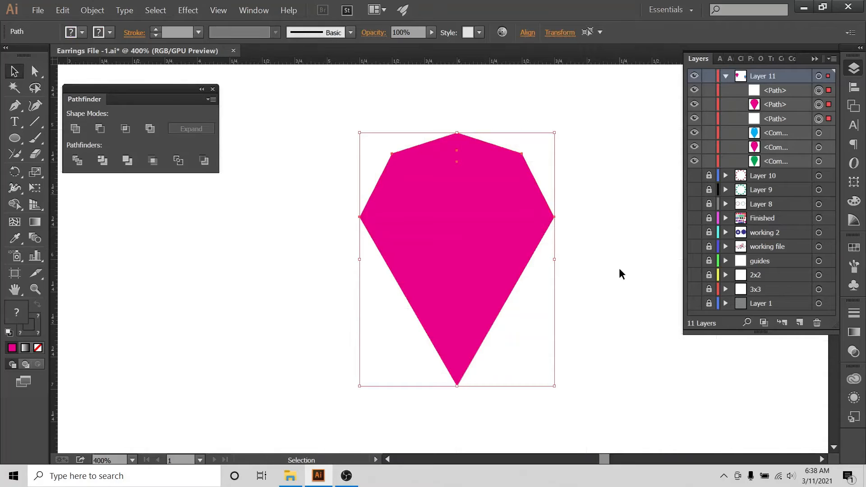
key("a")
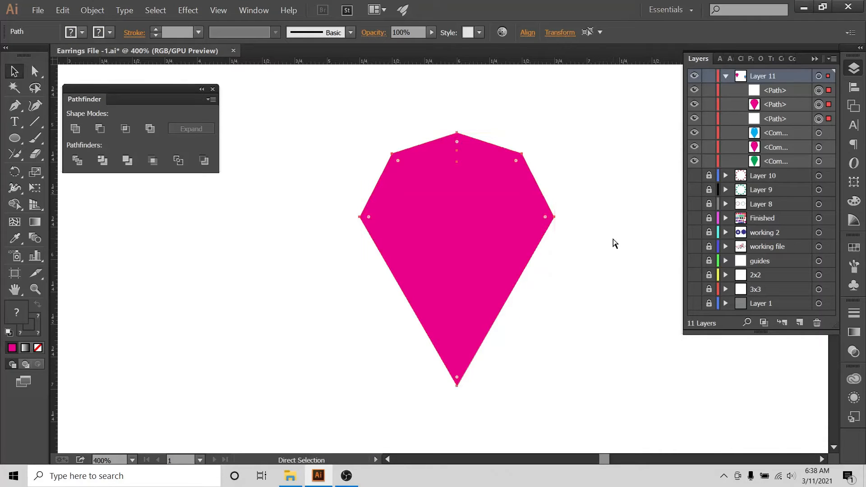
key("ctrl+c")
key("ctrl+f")
key("v")
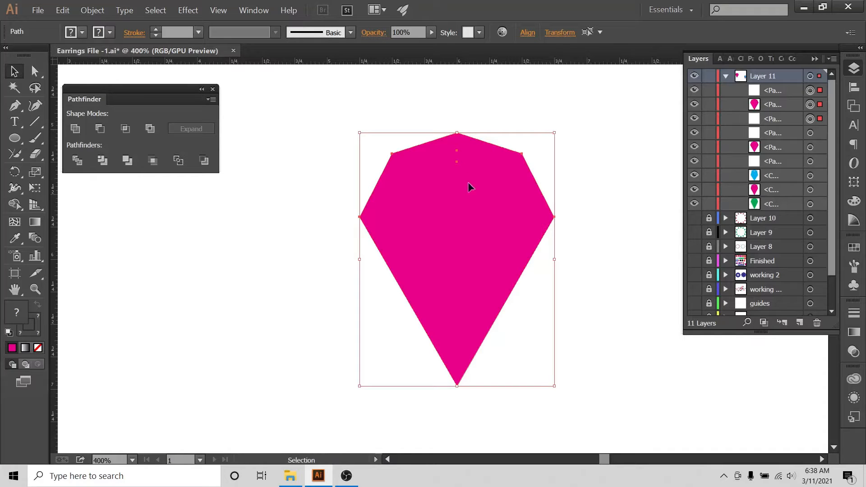
left_click_drag(470, 196, 297, 258)
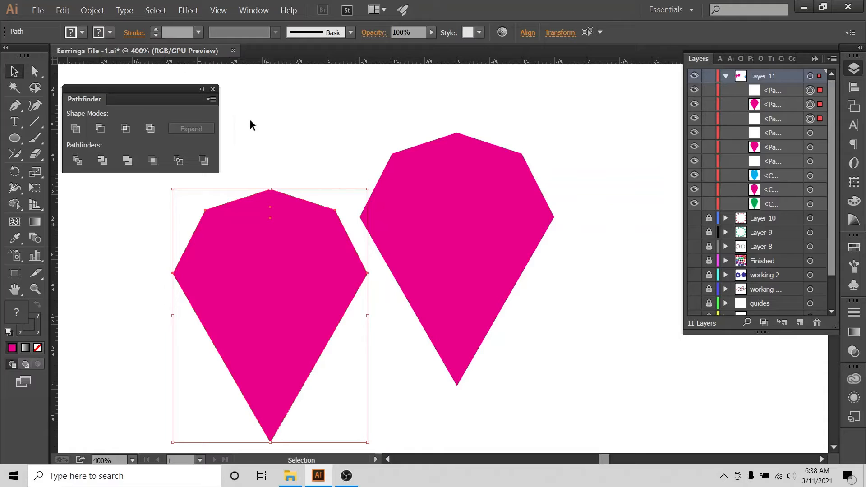
key("ctrl+z")
Fill the top copy with the blue (cyan) swatch.
left_click(110, 32)
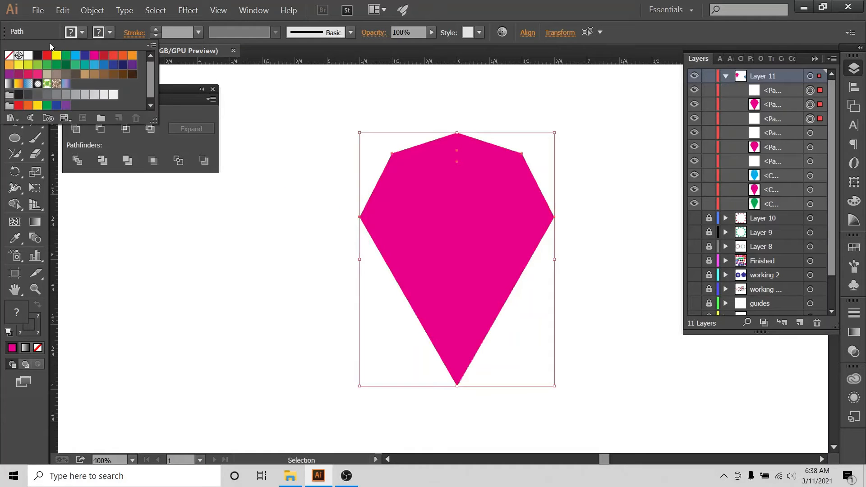
left_click(87, 33)
left_click(88, 32)
left_click(75, 55)
left_click(318, 91)
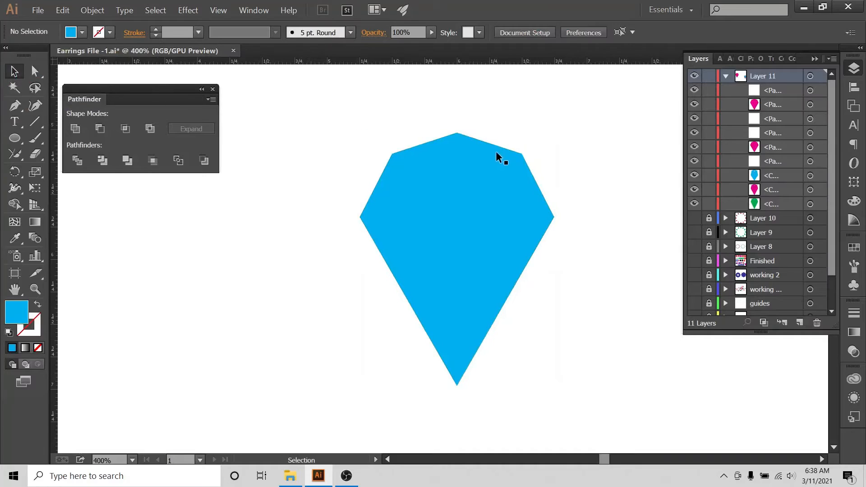
left_click(493, 170)
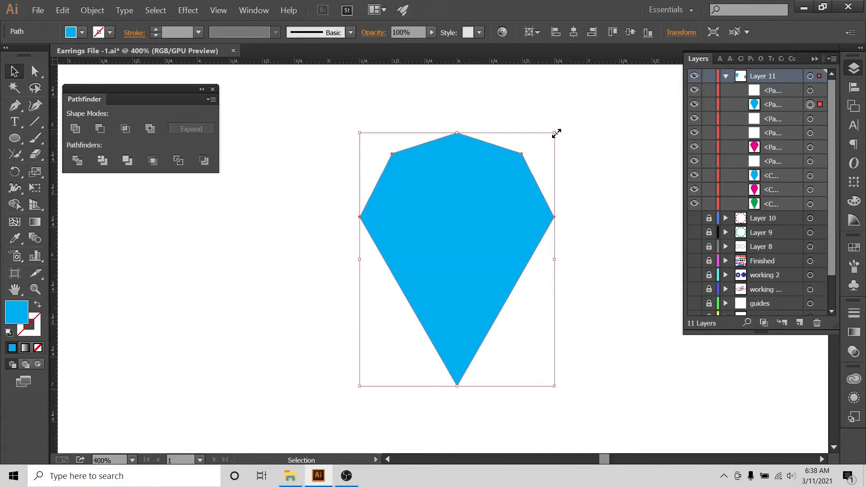
Shrink the blue copy so a magenta border shows around it.
left_click_drag(555, 134, 533, 160)
left_click(578, 154)
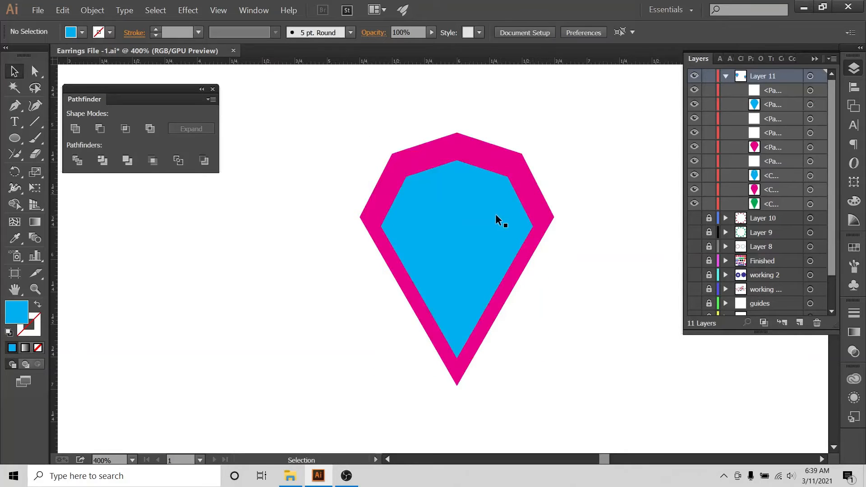
left_click(473, 204)
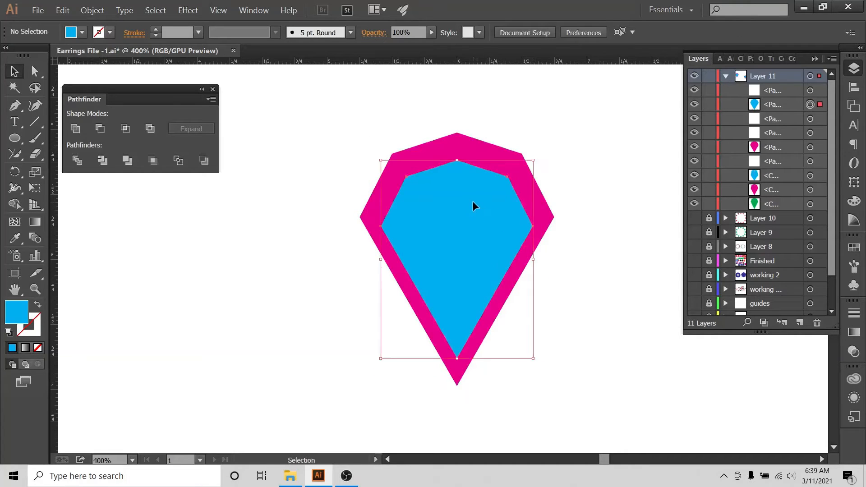
Paste a green copy in front of the blue shape and shrink it inside the blue.
key("a")
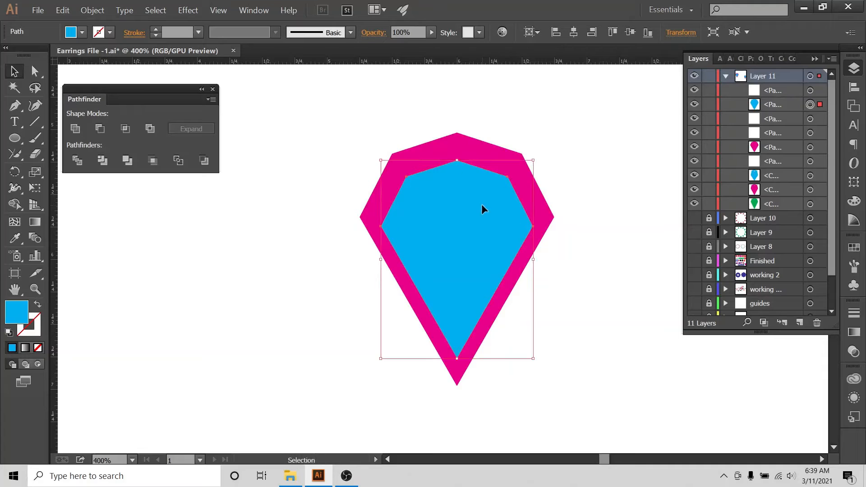
key("ctrl+c")
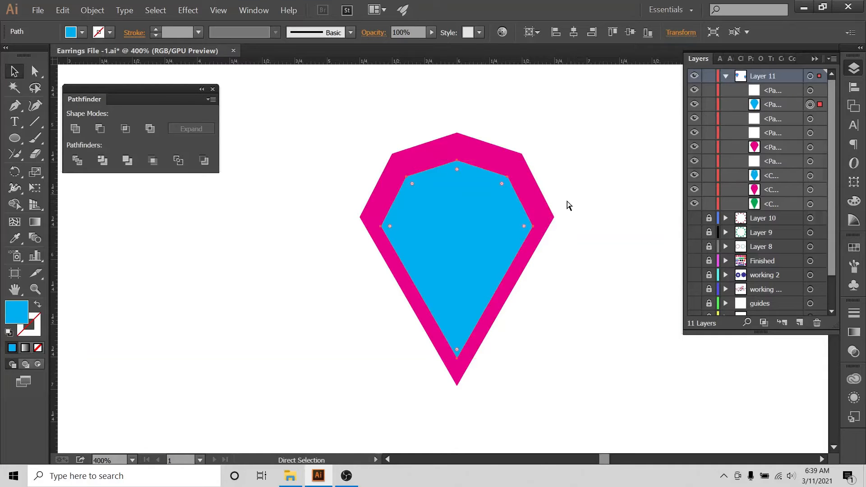
key("ctrl+f")
left_click(82, 32)
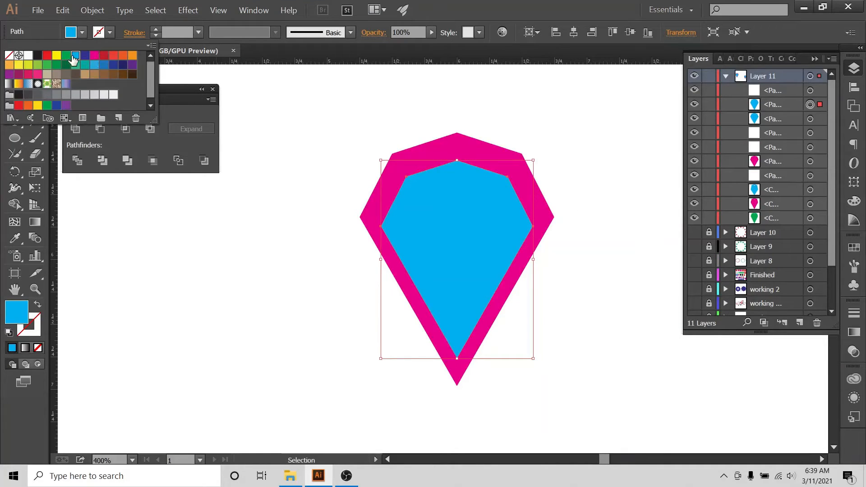
left_click(66, 55)
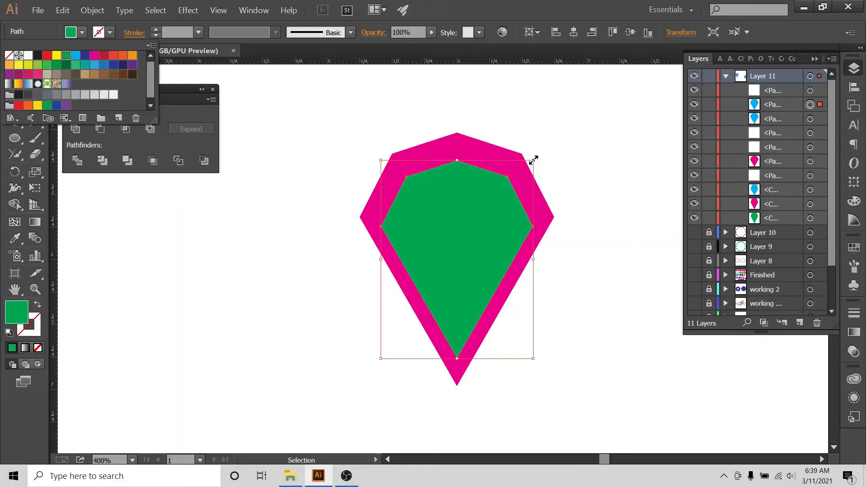
left_click(535, 161)
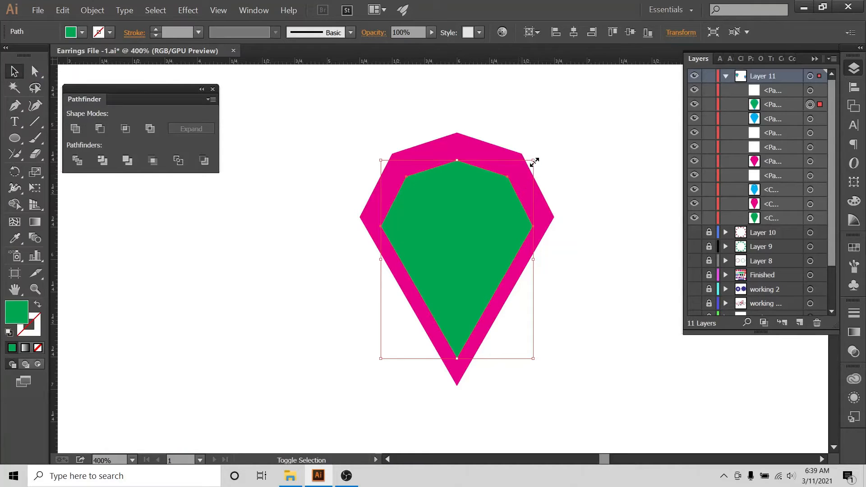
left_click_drag(535, 161, 514, 186)
left_click(574, 121)
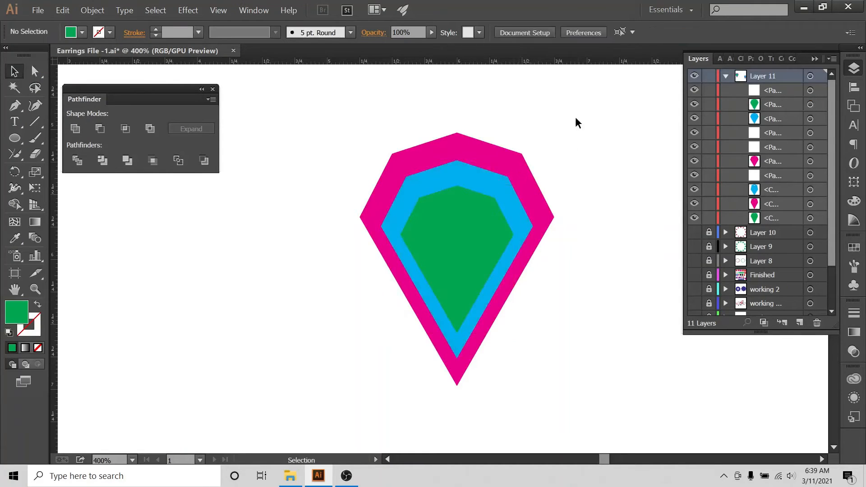
left_click_drag(575, 113, 372, 355)
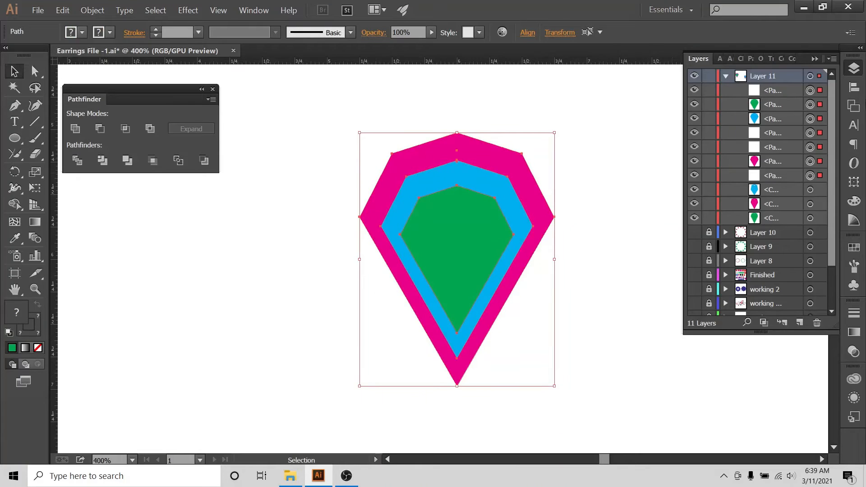
Top-align the magenta, blue and green shapes relative to the selection so their peaks meet.
left_click(854, 87)
left_click(822, 161)
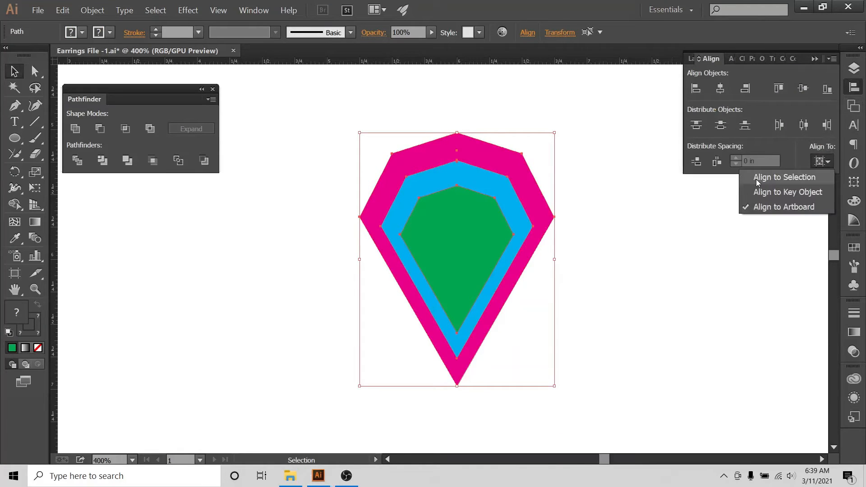
left_click(791, 178)
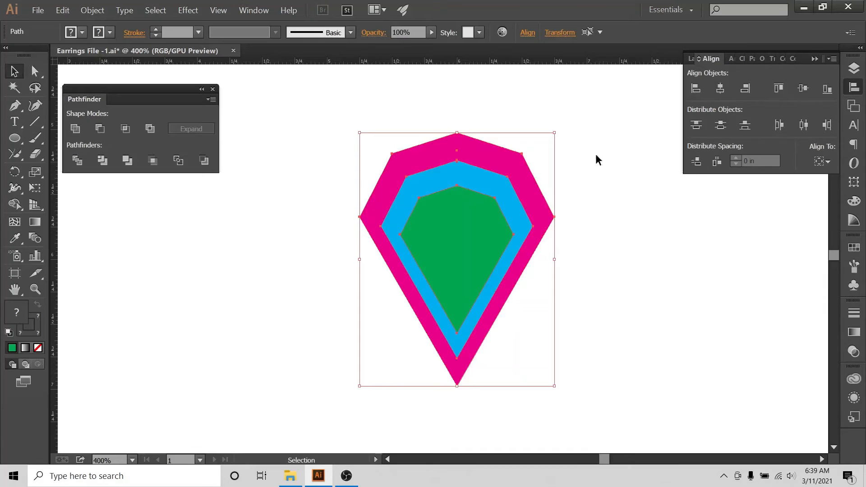
left_click_drag(505, 102, 400, 340)
left_click(780, 90)
left_click(560, 85)
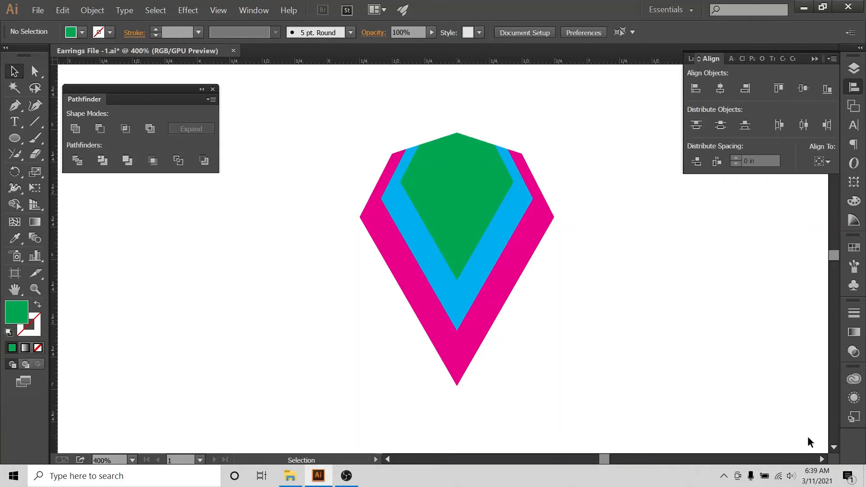
left_click(821, 461)
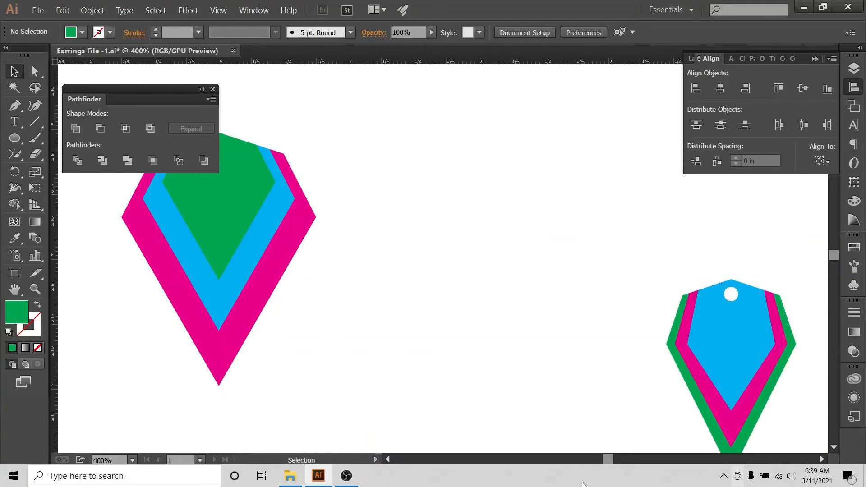
Show the 2x2 guide layer again and narrow the three stacked shapes from the right to fit.
left_click(388, 460)
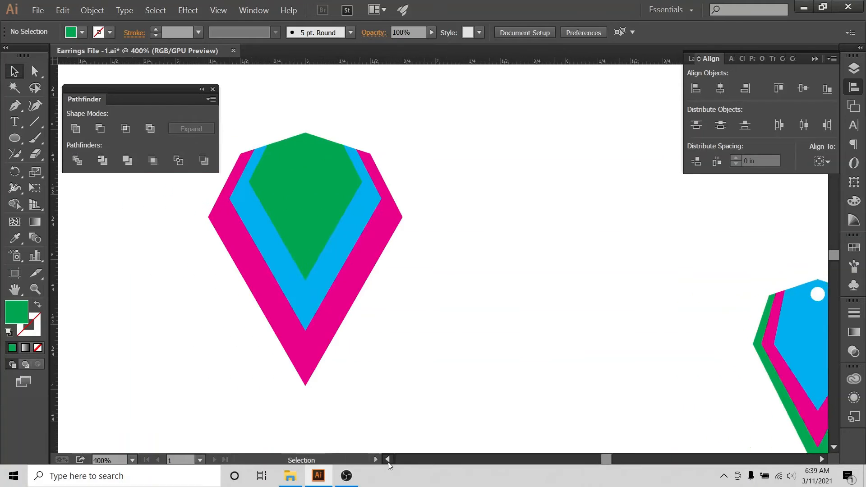
left_click(854, 68)
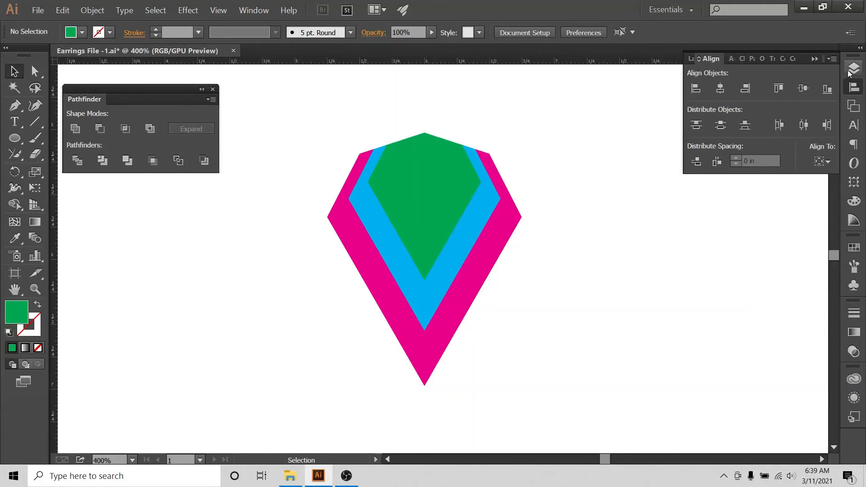
scroll(699, 293, "down", 2)
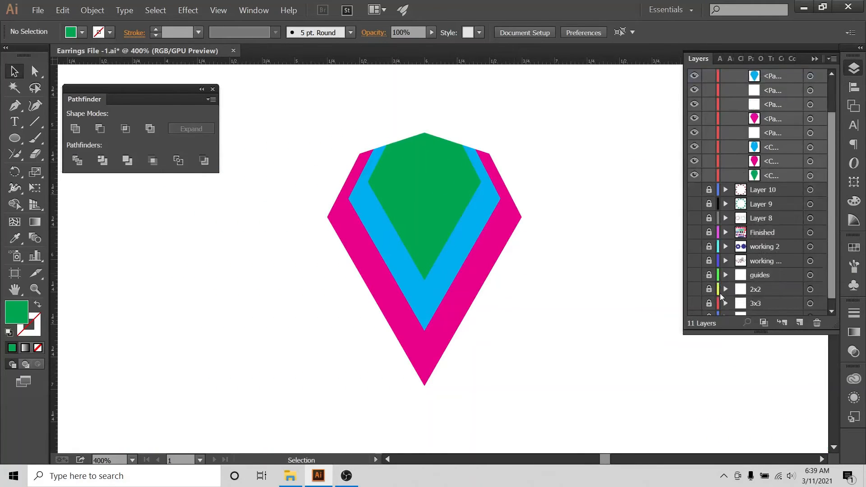
left_click(694, 280)
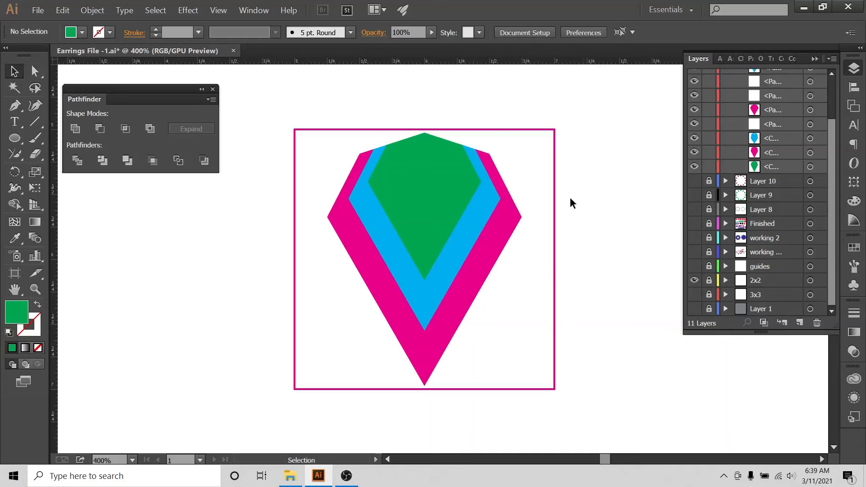
left_click(372, 290)
left_click_drag(524, 260, 494, 259)
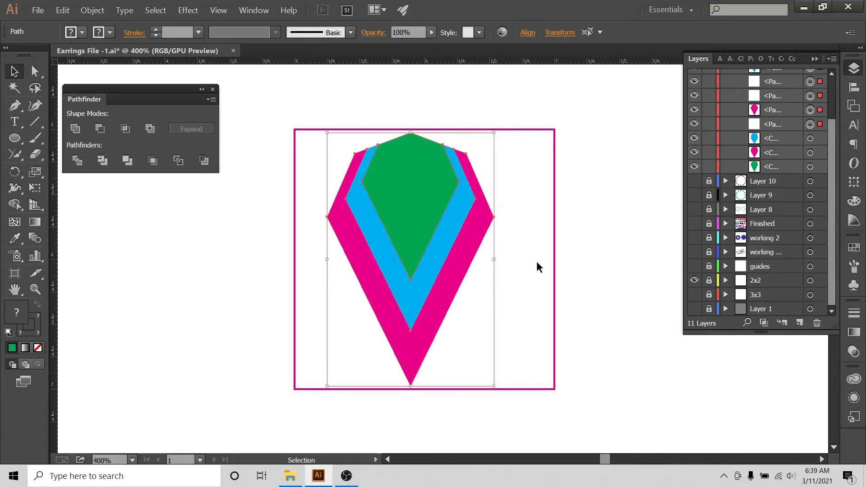
Centre the stacked shapes horizontally on the artboard with Align To: Artboard.
left_click(537, 262)
left_click(481, 226)
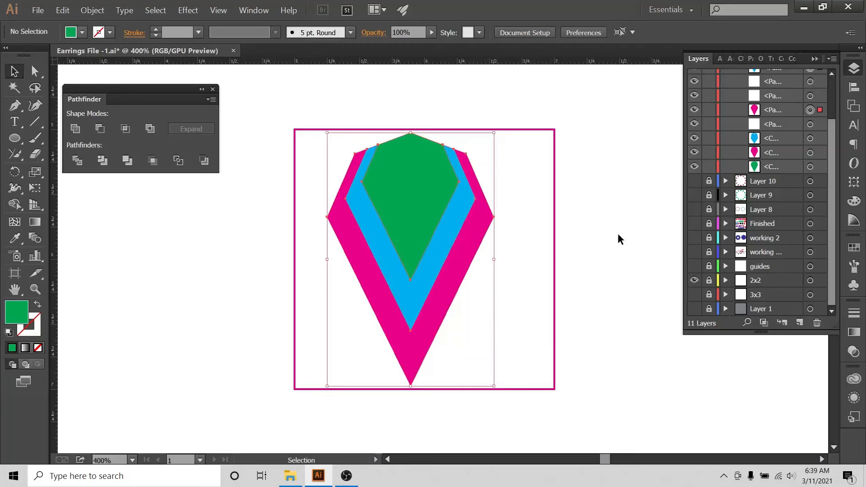
left_click(854, 87)
left_click(823, 161)
left_click(785, 207)
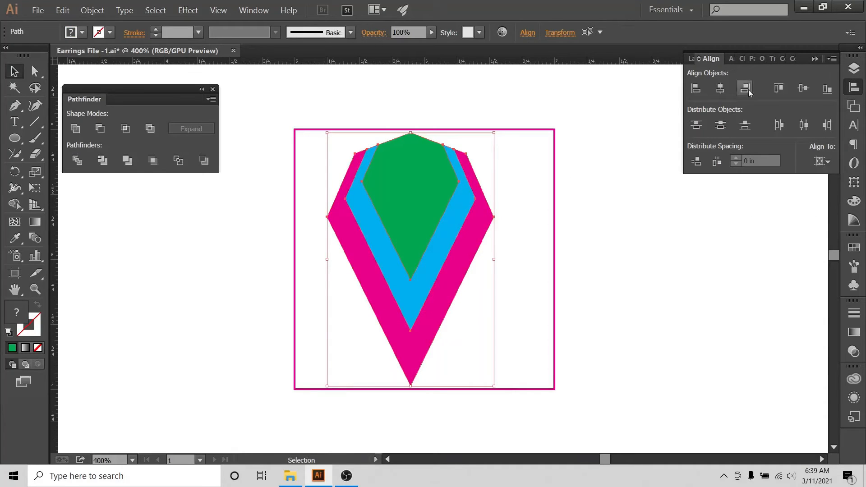
left_click(723, 88)
Switch Align To back to Selection and select all three stacked shapes.
left_click(823, 161)
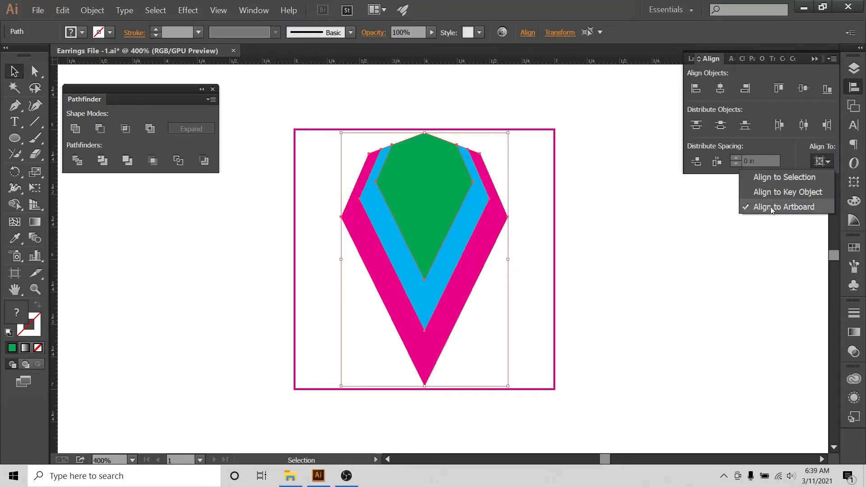
left_click(604, 106)
left_click(613, 130)
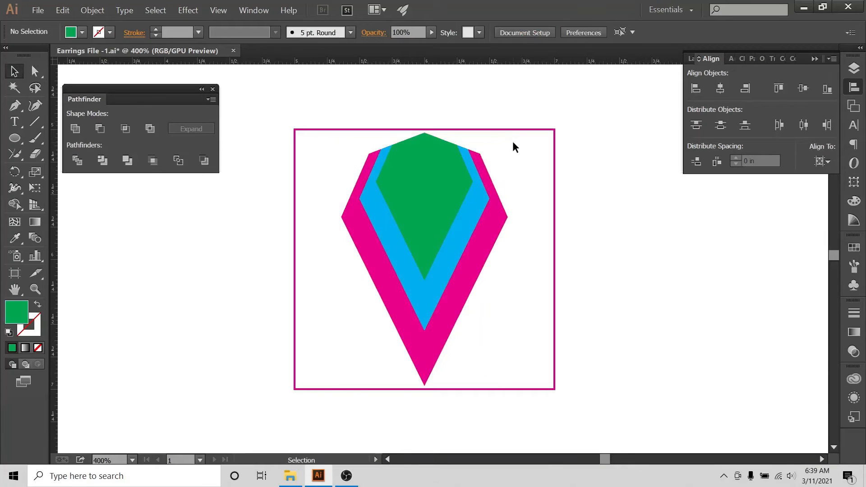
left_click(823, 161)
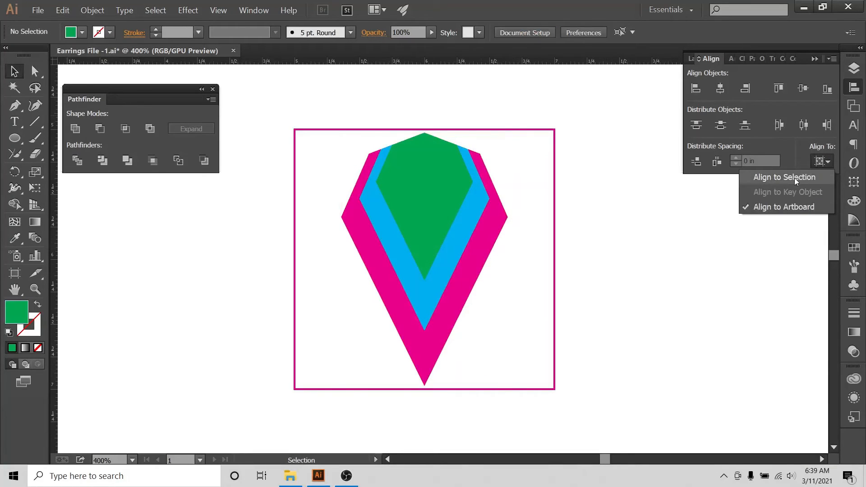
left_click(795, 177)
left_click_drag(465, 108, 388, 237)
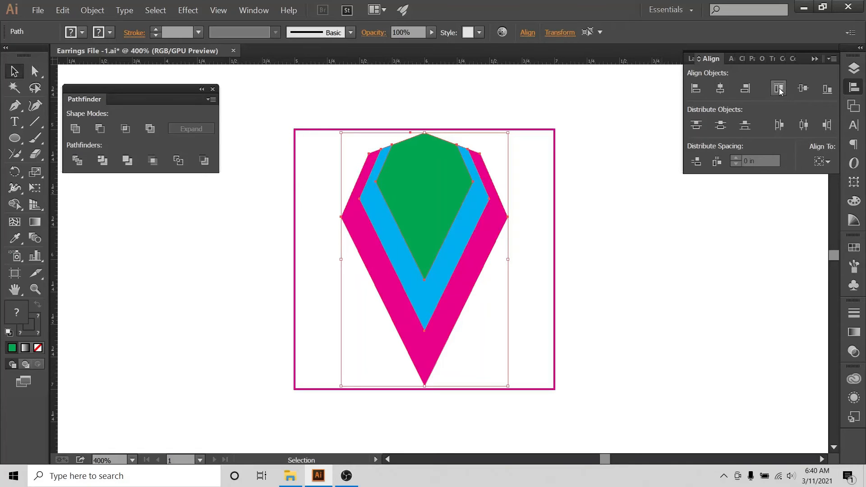
left_click(419, 113)
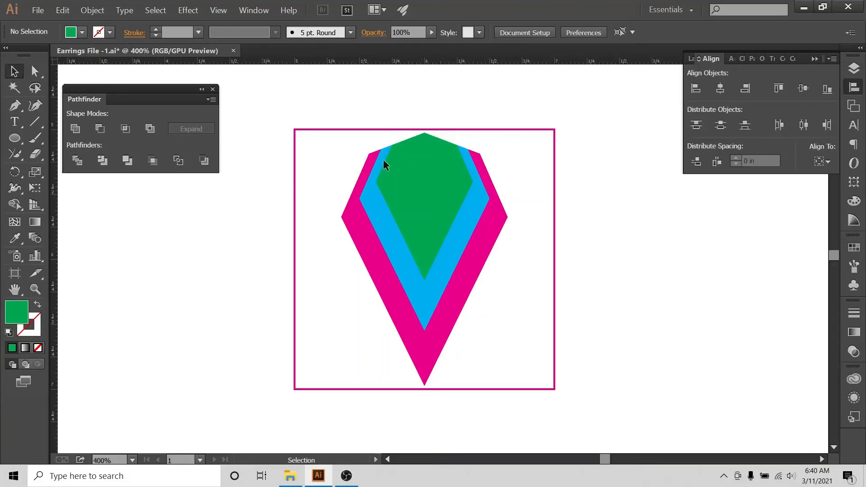
key("ctrl+a")
Enlarge the blue and green hexagons slightly from their corner handles.
left_click(546, 189)
left_click(410, 268)
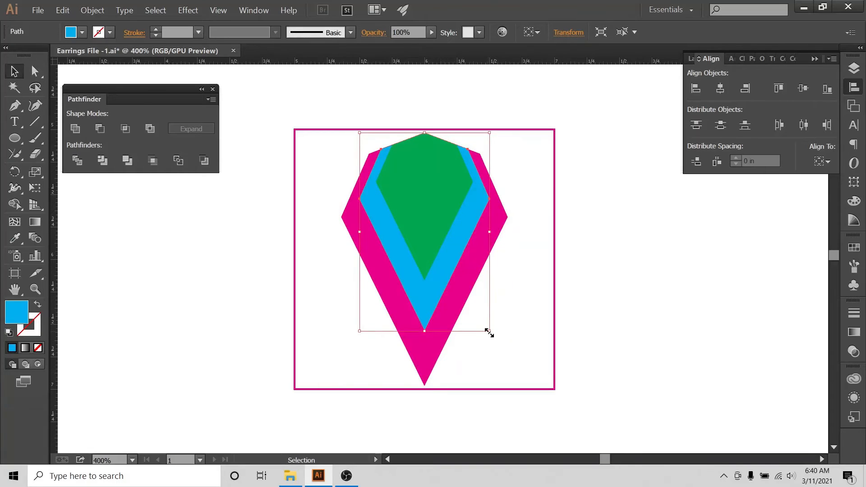
left_click_drag(490, 332, 493, 336)
left_click(536, 255)
left_click(421, 158)
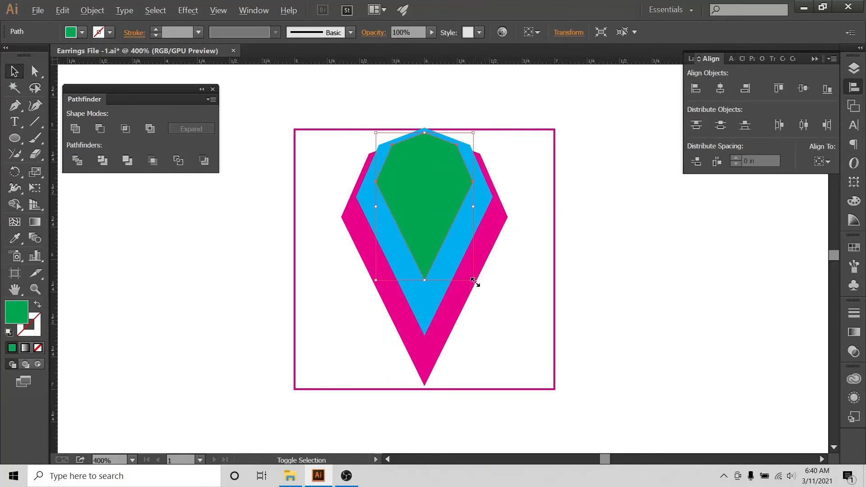
left_click_drag(472, 279, 484, 293)
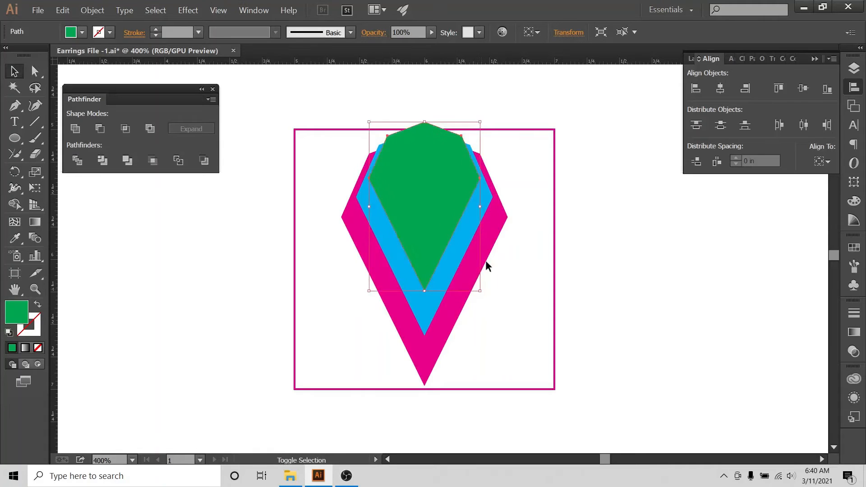
left_click(515, 140)
Top-align all three shapes and nudge them down together.
left_click_drag(516, 140, 471, 275)
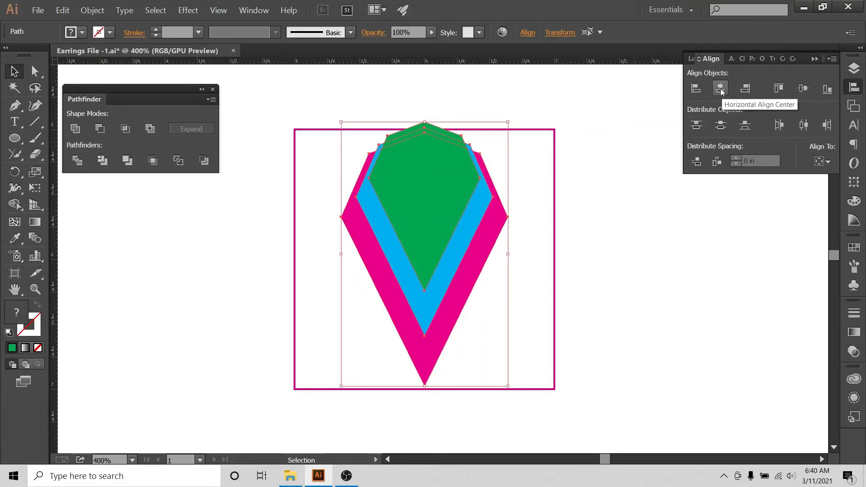
left_click(776, 89)
left_click(545, 88)
left_click_drag(505, 143, 415, 266)
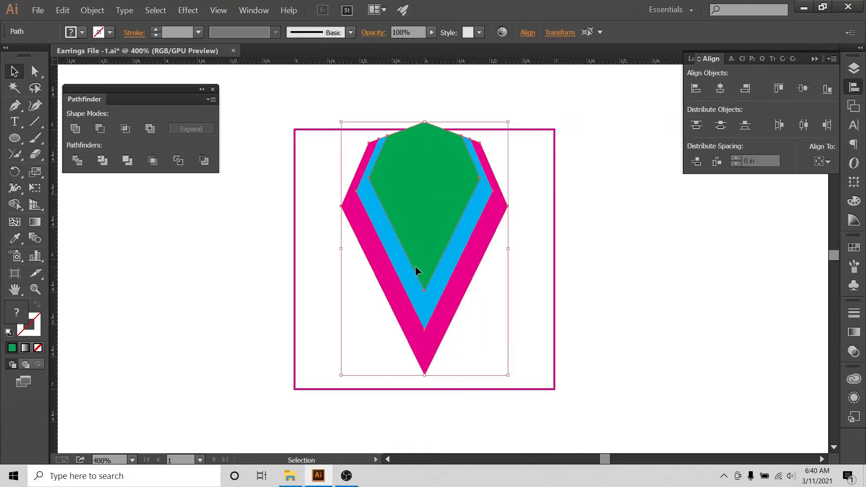
key("Down")
key("Down")
key("Down")
key("Down")
key("Down")
key("Down")
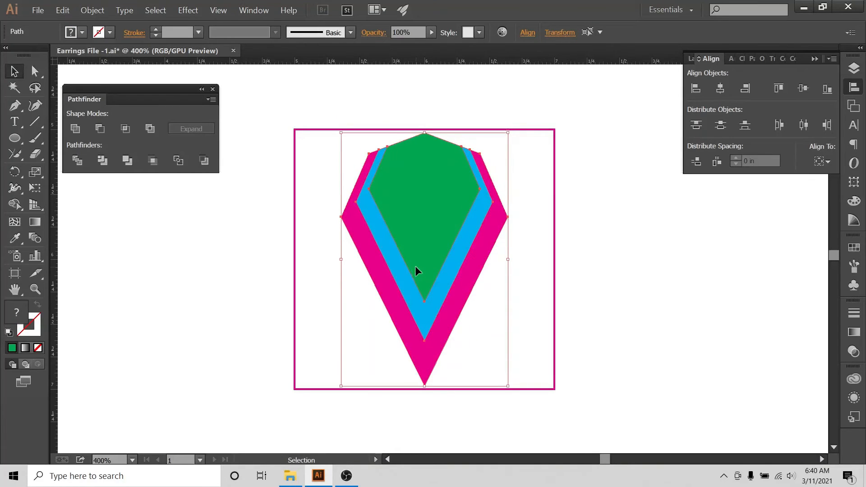
left_click(607, 285)
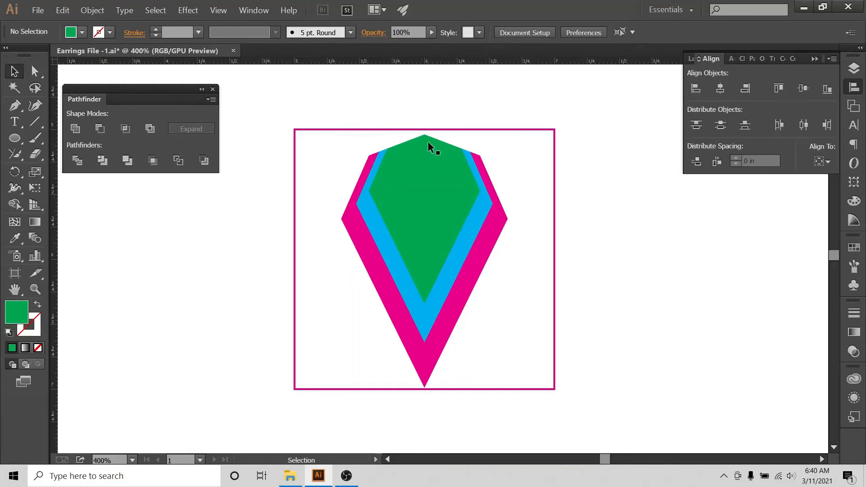
Centre the three shapes horizontally on one shared vertical line.
key("ctrl+equal")
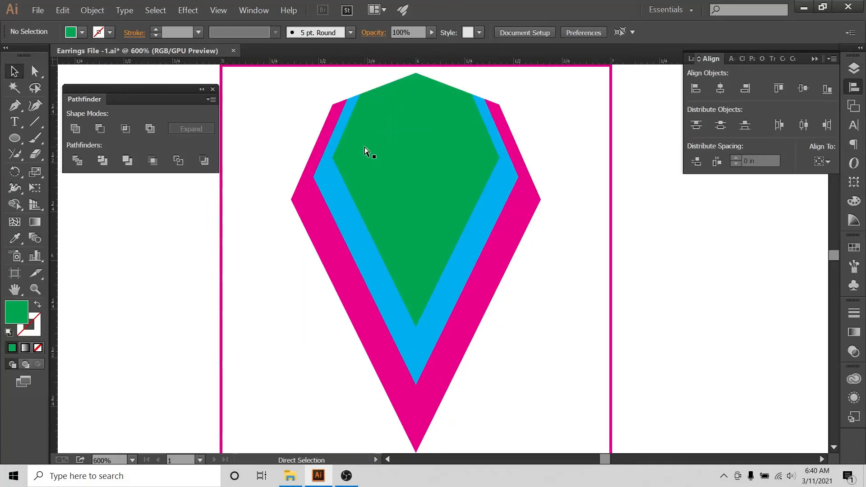
left_click_drag(498, 143, 497, 142)
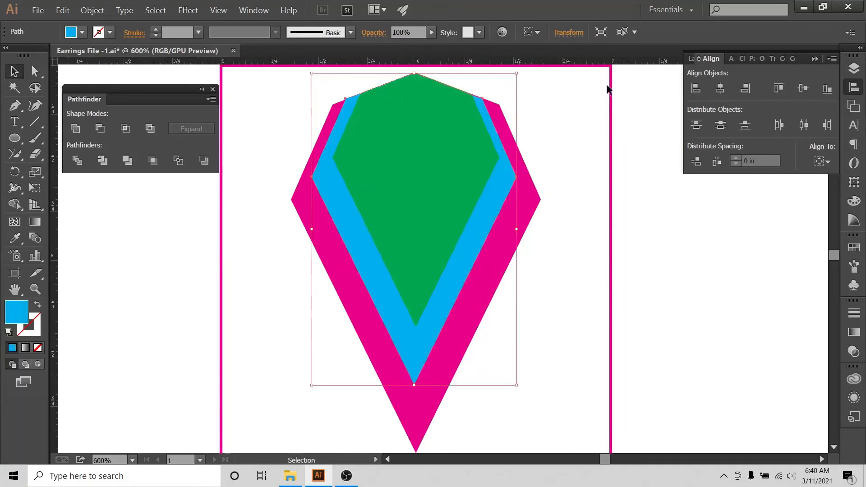
key("ctrl+a")
left_click(721, 90)
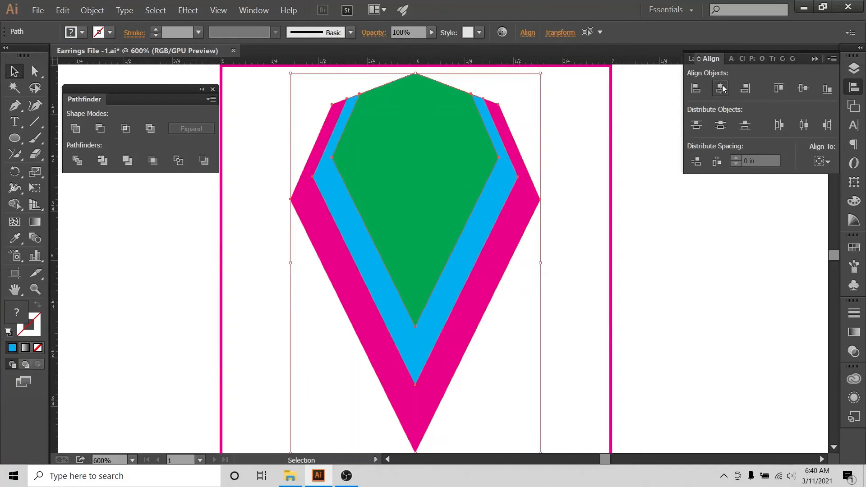
left_click(564, 112)
left_click_drag(538, 83, 430, 198)
left_click(576, 128)
scroll(403, 141, "down", 1)
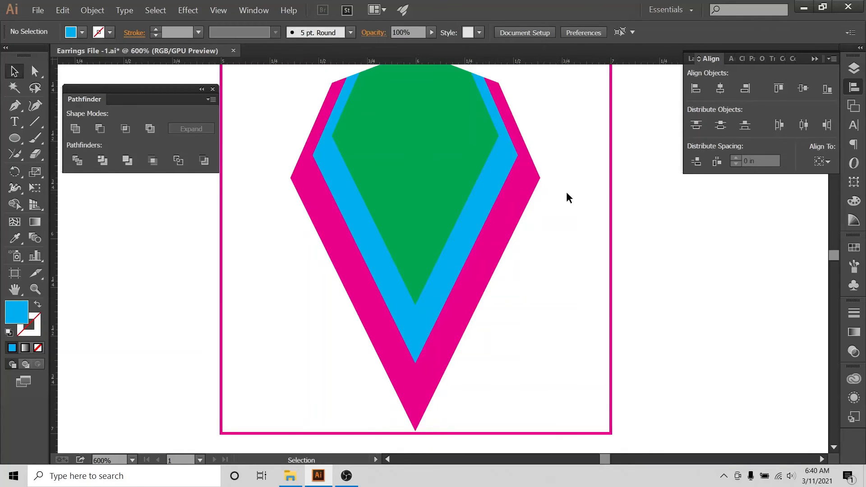
key("ctrl+minus")
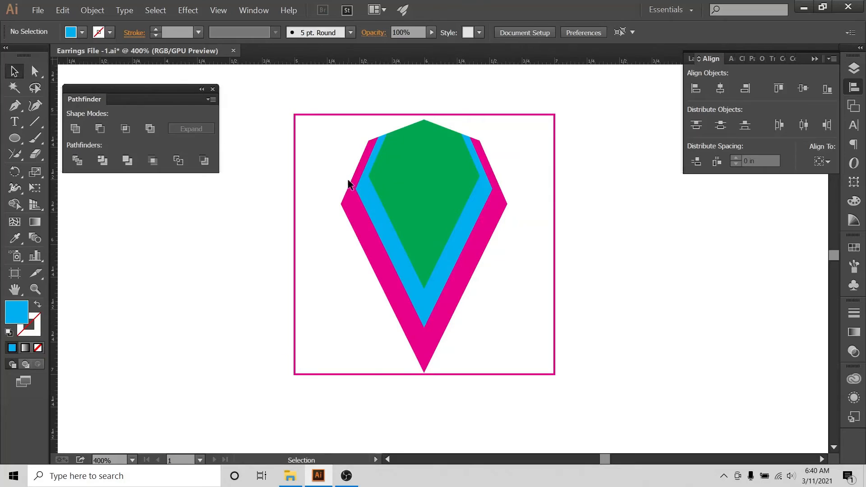
Try selecting the left side points of the magenta, blue and green shapes with Direct Selection.
left_click(36, 71)
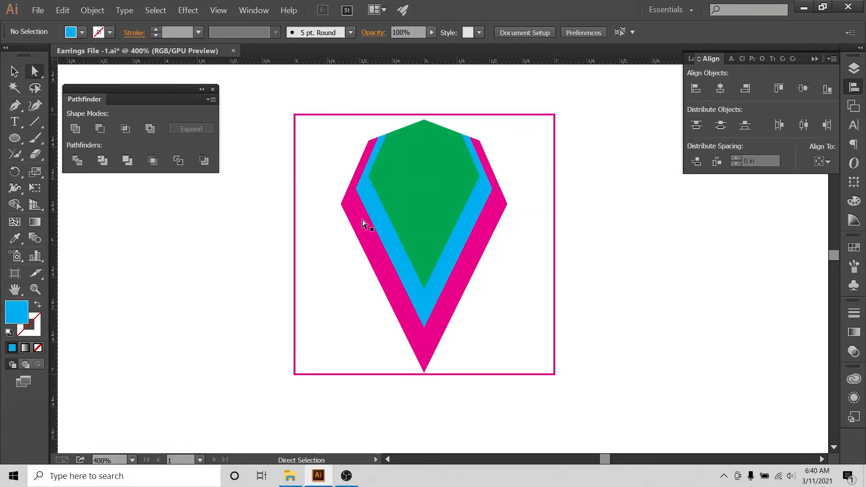
left_click(341, 205)
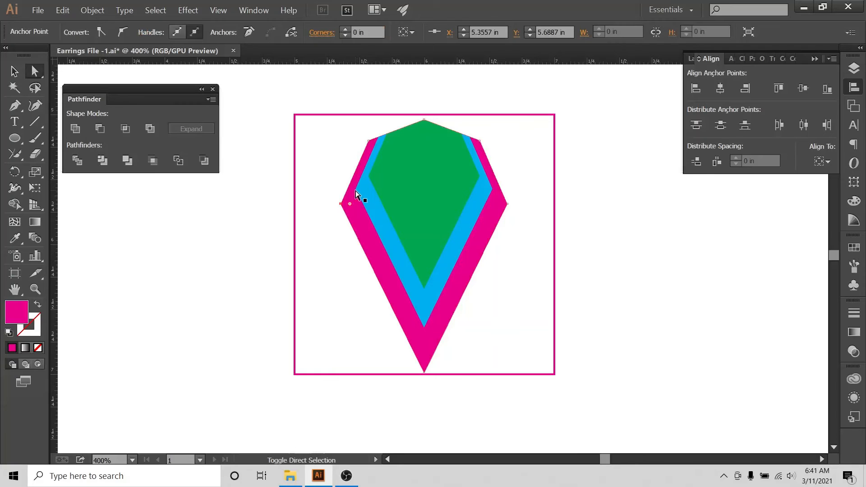
left_click(15, 71)
left_click(83, 194)
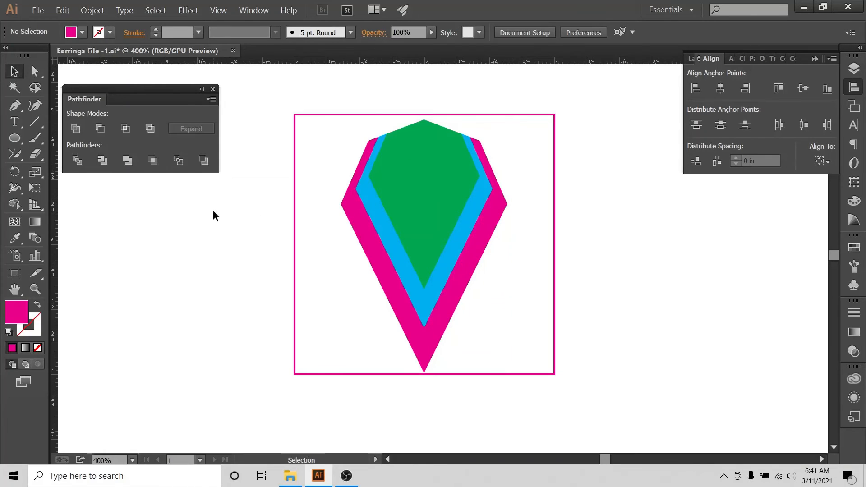
left_click(35, 72)
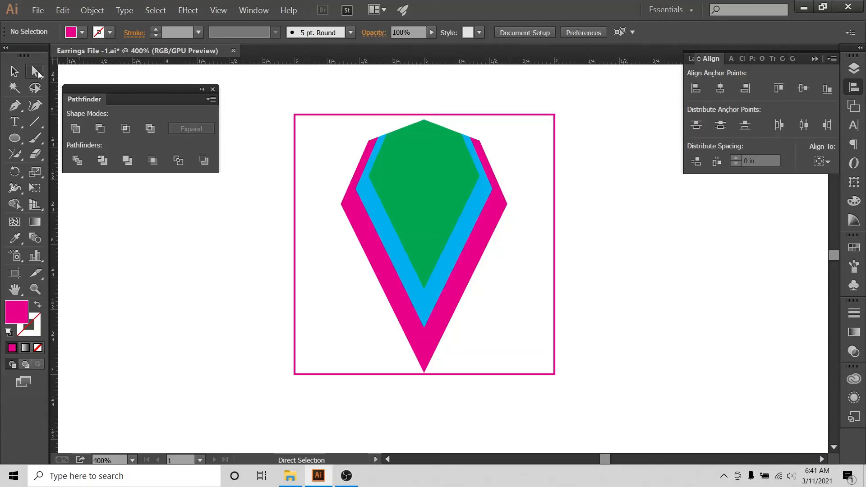
left_click(341, 204)
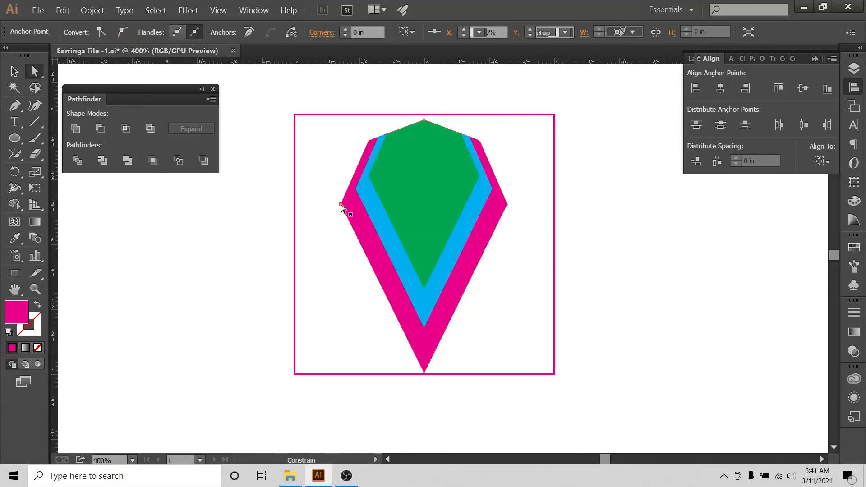
left_click(356, 189, "shift")
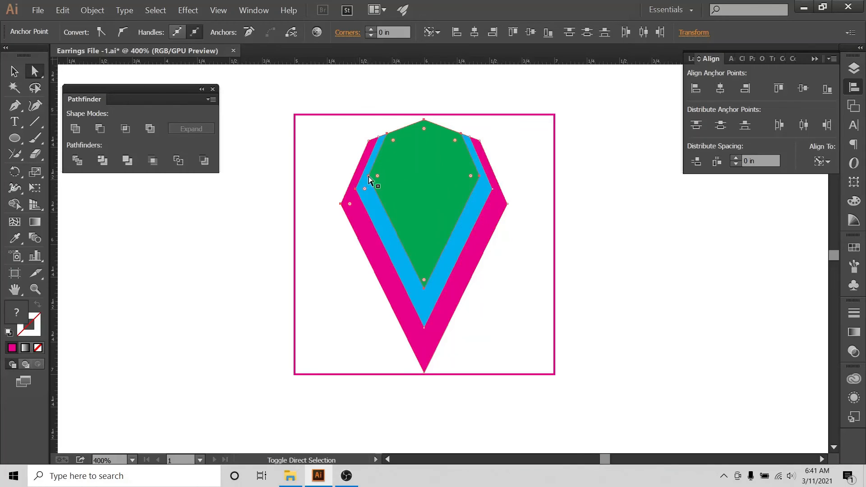
left_click(369, 177, "shift")
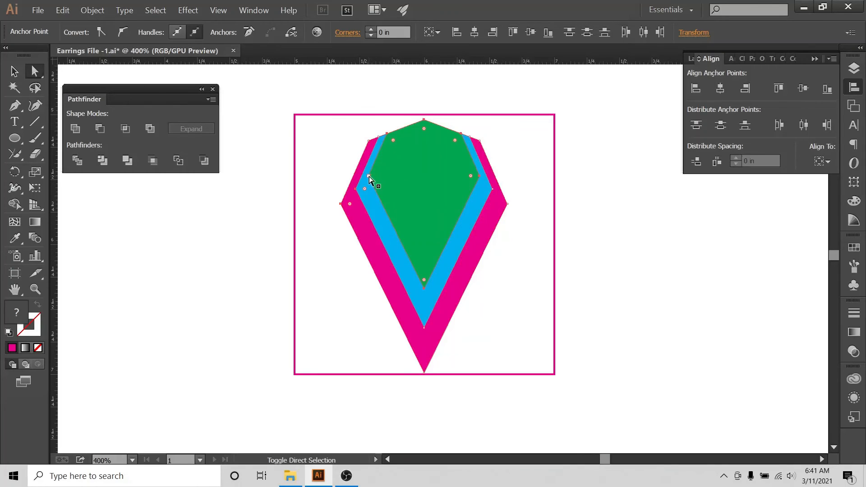
left_click(14, 71)
left_click(248, 256)
Select the left and right side points and align them with Vertical Align Center.
left_click(35, 71)
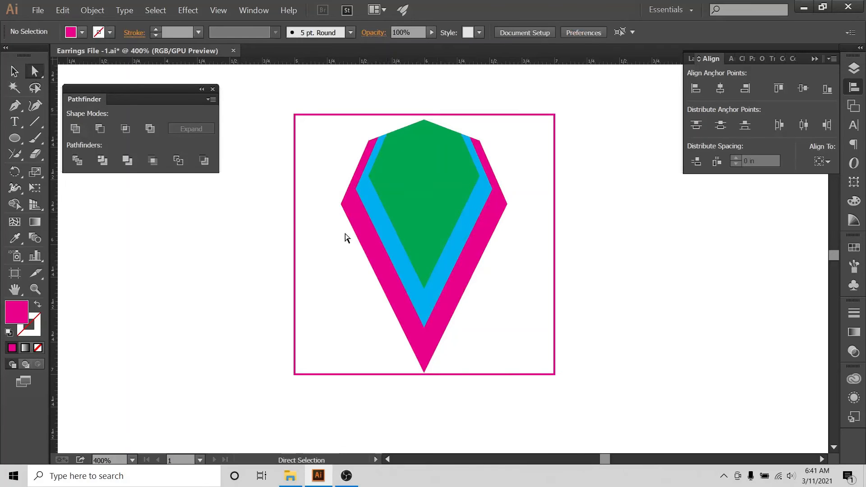
left_click(342, 206)
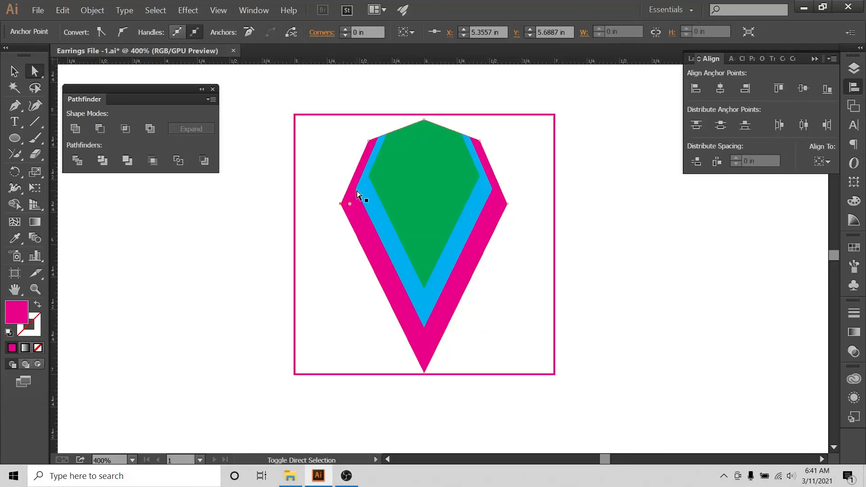
left_click(356, 190, "shift")
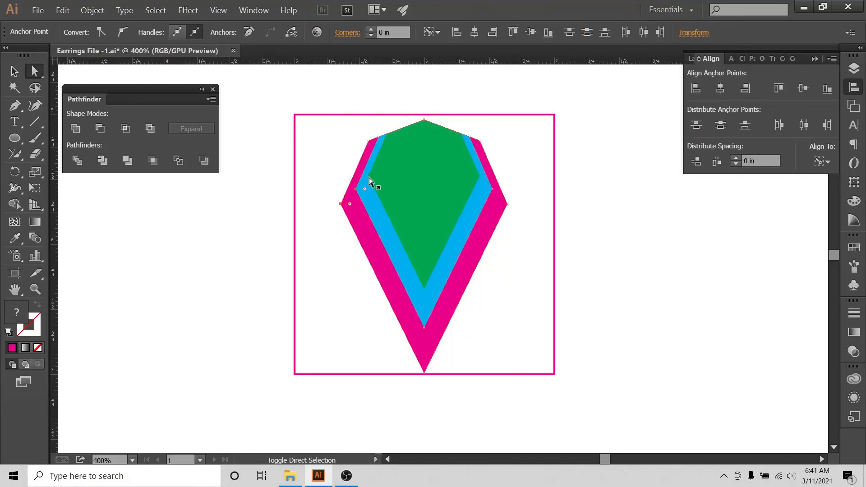
left_click(480, 177, "shift")
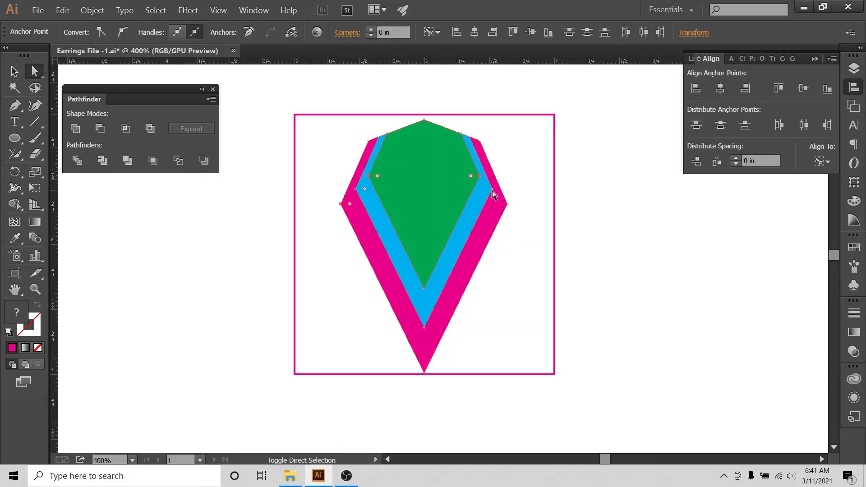
left_click(507, 204, "shift")
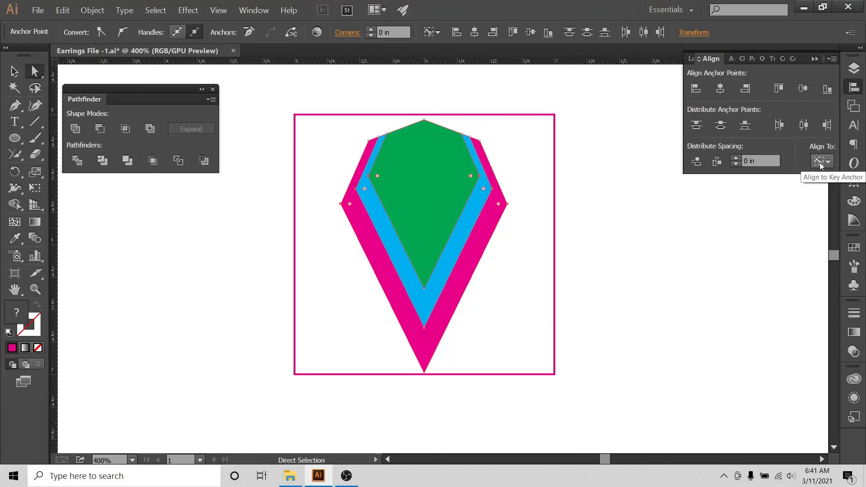
left_click(806, 93)
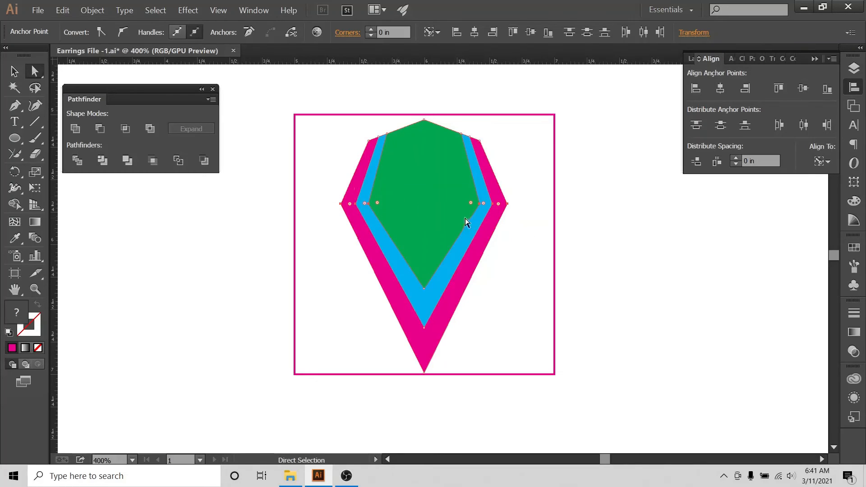
left_click(14, 71)
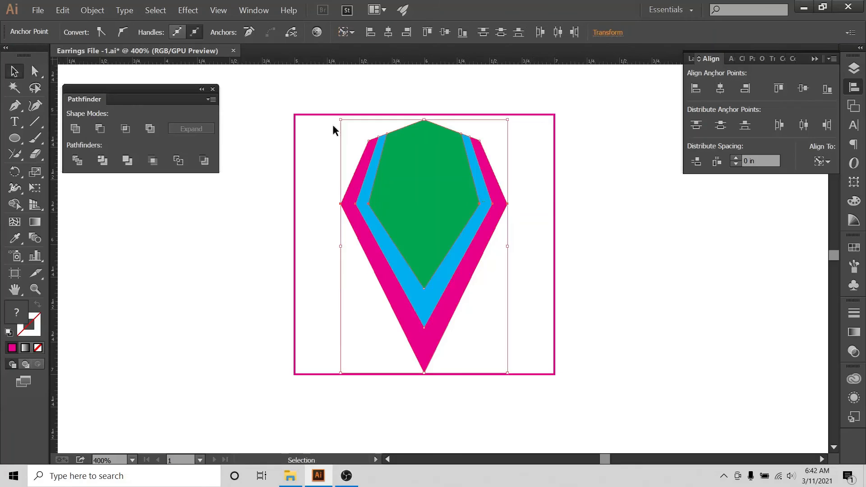
left_click(512, 162)
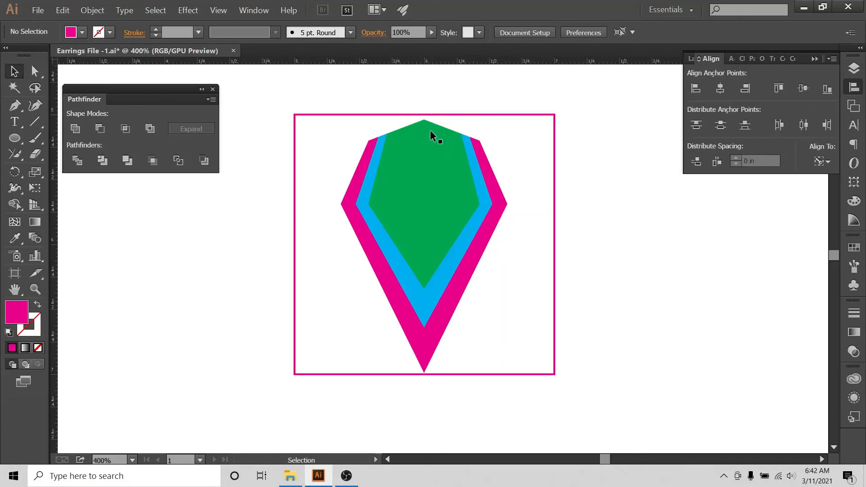
Draw a dark blue 0.1 in by 0.1 in circle to the right of the layered shapes.
left_click(15, 138)
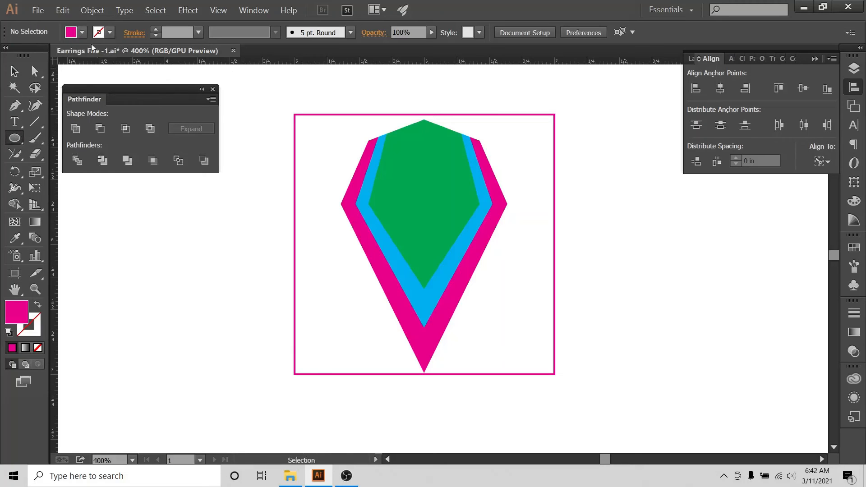
left_click(82, 32)
left_click(122, 65)
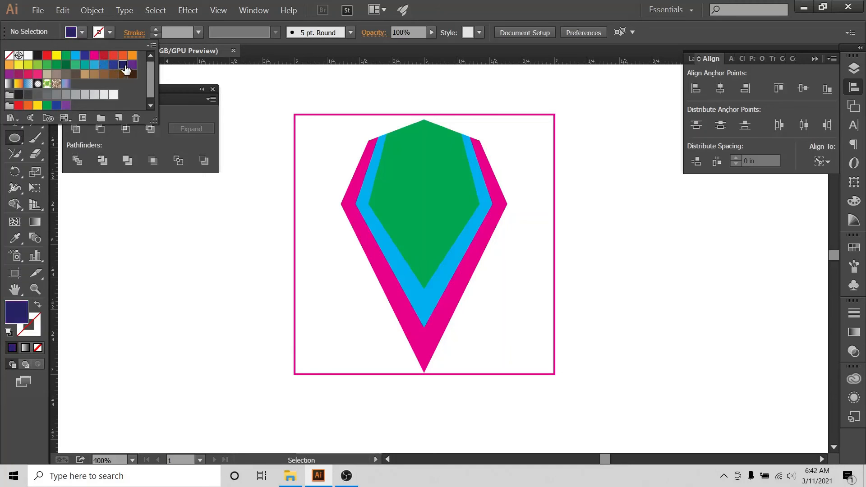
left_click(593, 207)
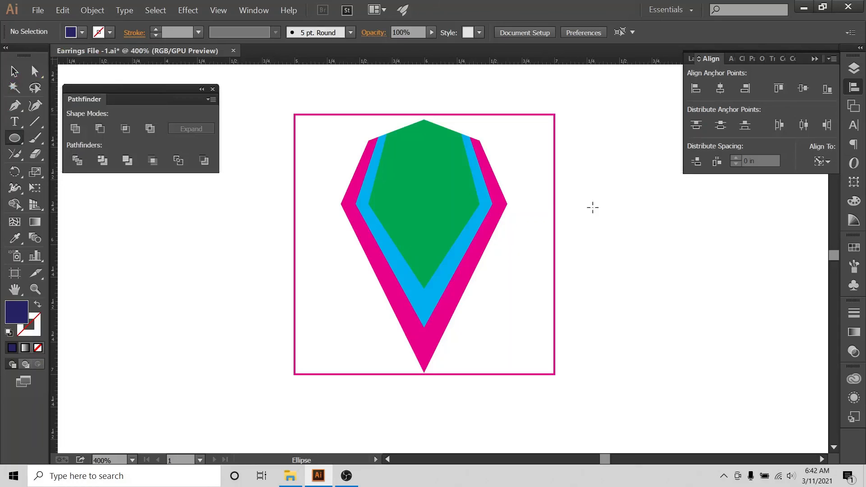
left_click(593, 207)
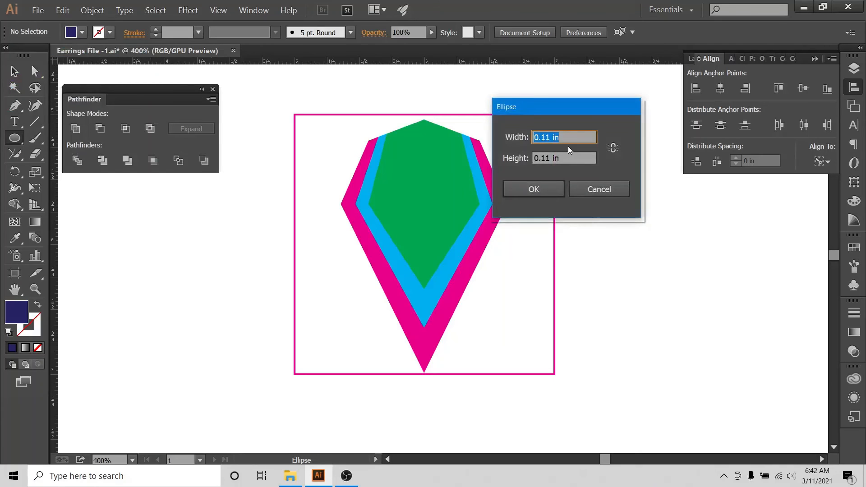
type("0.1")
key("Tab")
type("0.1")
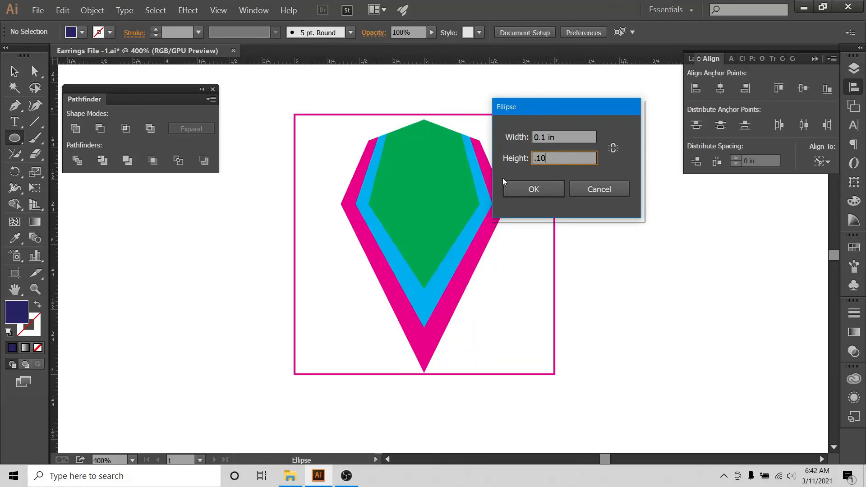
left_click(535, 188)
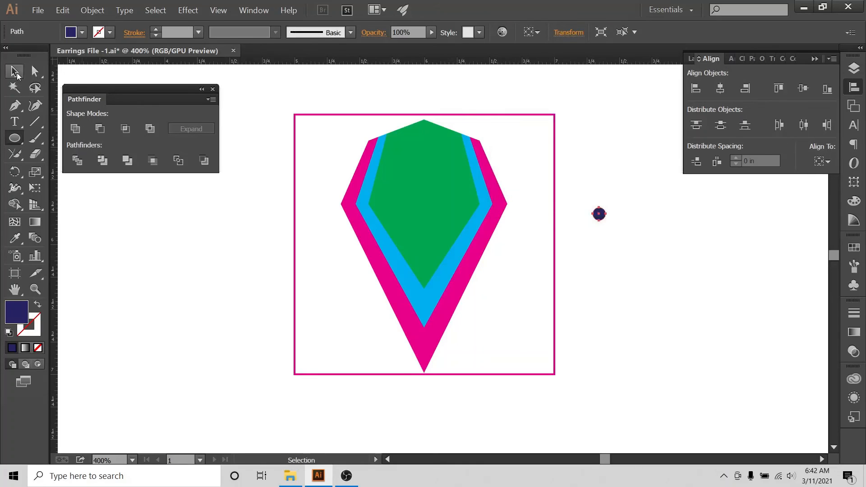
left_click(15, 72)
left_click(531, 187)
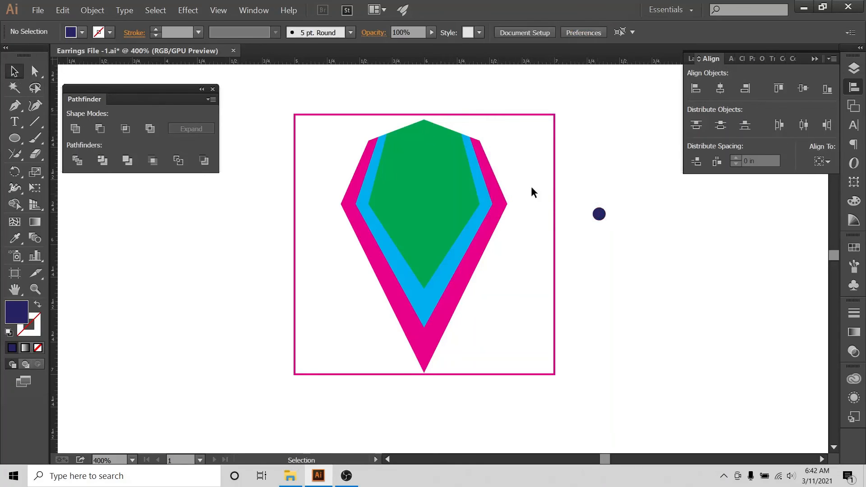
Select the three layered shapes and check the alignment reference options, leaving them unchanged.
left_click_drag(458, 125, 359, 205)
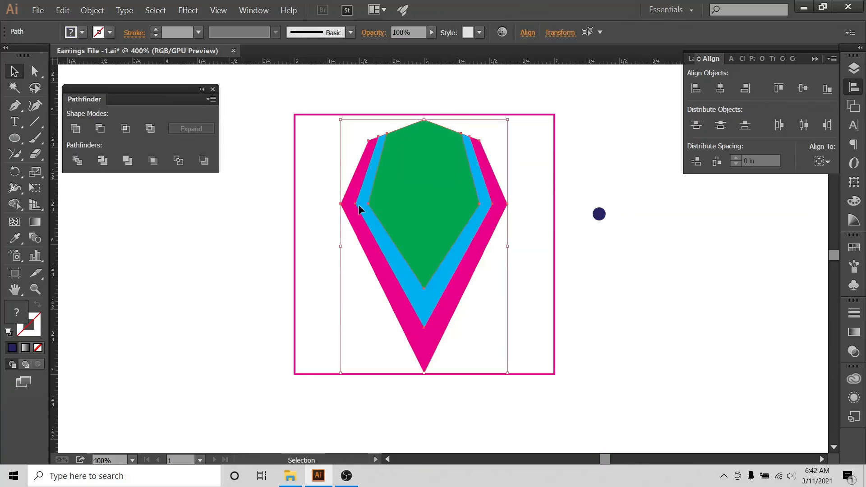
left_click(822, 162)
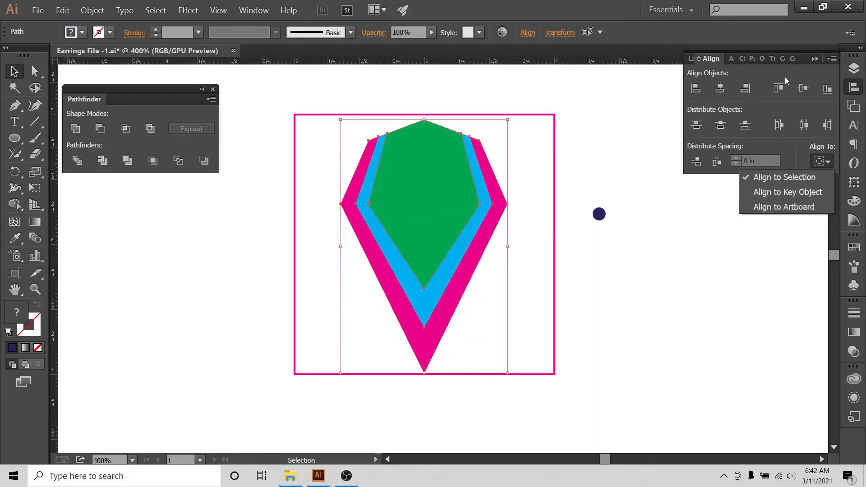
left_click(779, 89)
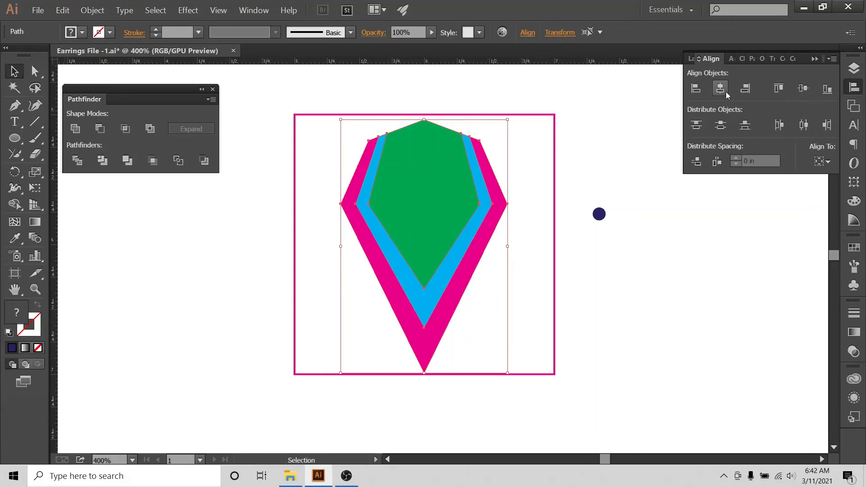
left_click(571, 82)
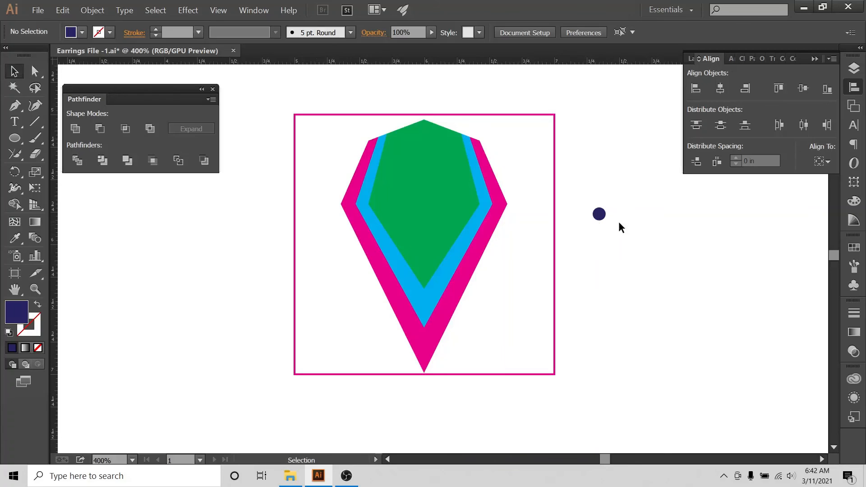
Move the circle to the green shape's top and centre it horizontally on the artboard.
left_click_drag(604, 217, 429, 135)
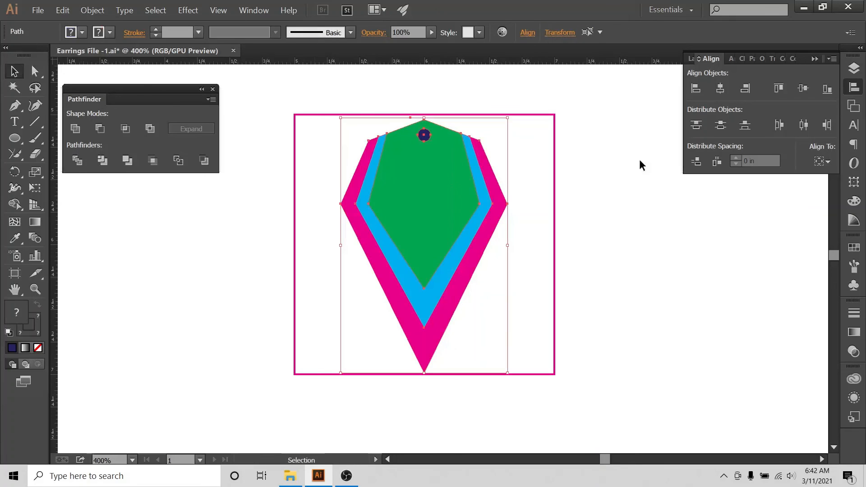
left_click(823, 161)
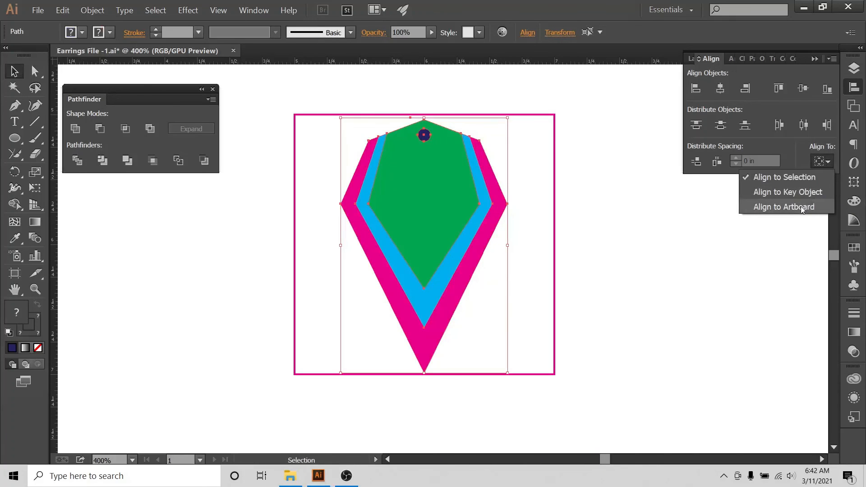
left_click(802, 208)
left_click(721, 88)
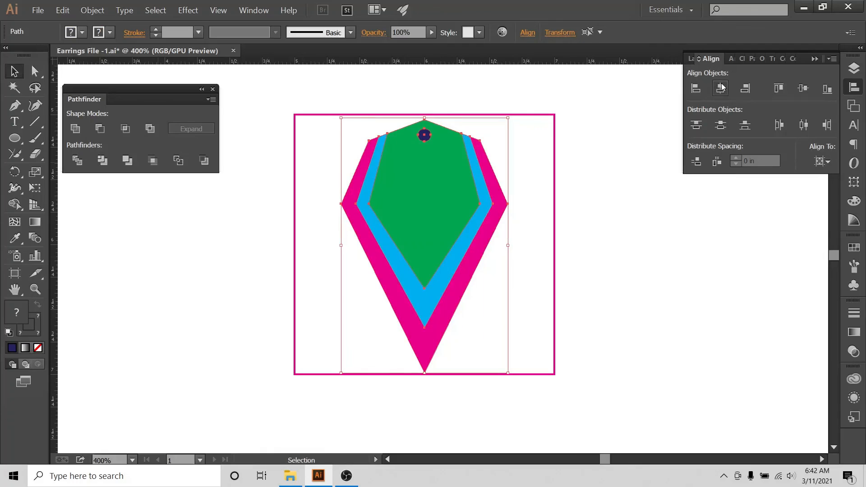
left_click(539, 120)
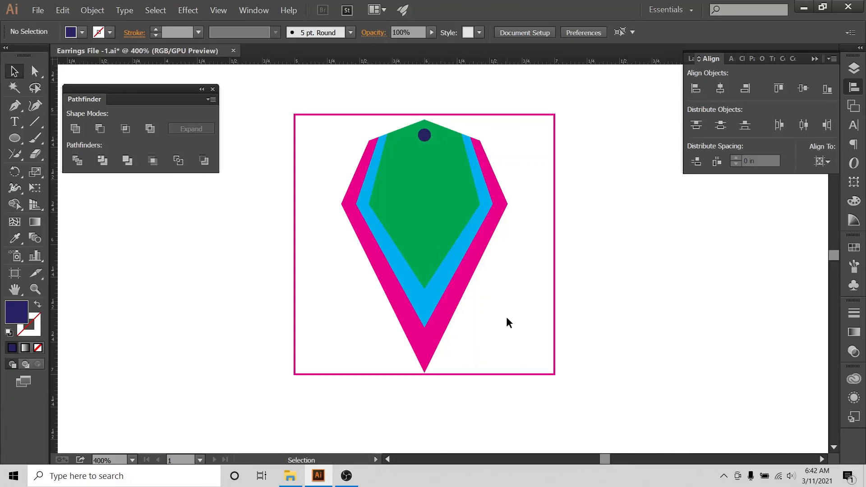
Cut the layers below along the circle's outline with Divide Objects Below.
left_click(426, 134)
left_click(94, 11)
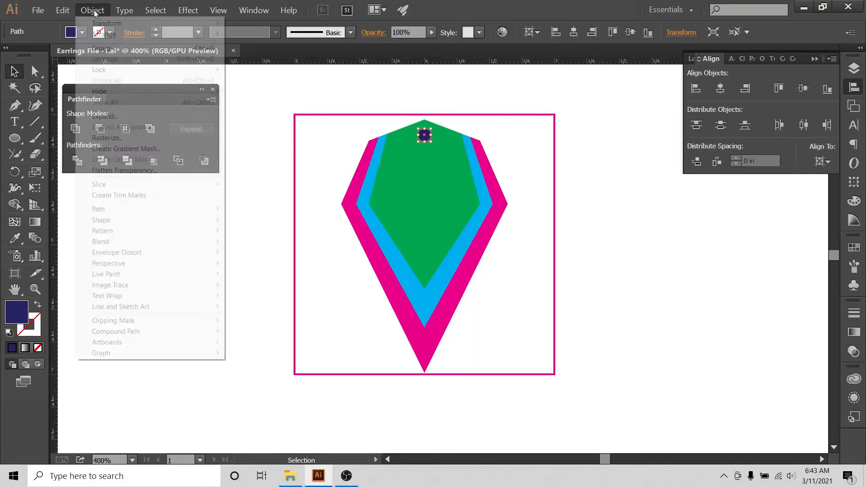
mouse_move(162, 213)
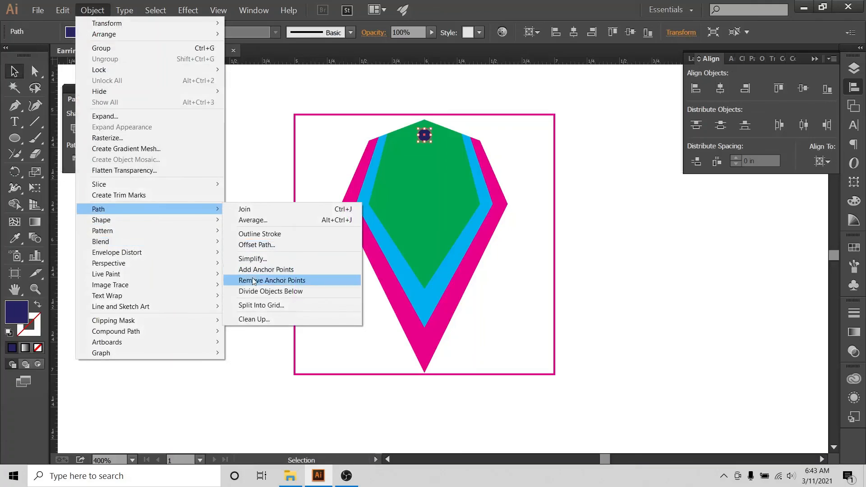
left_click(262, 291)
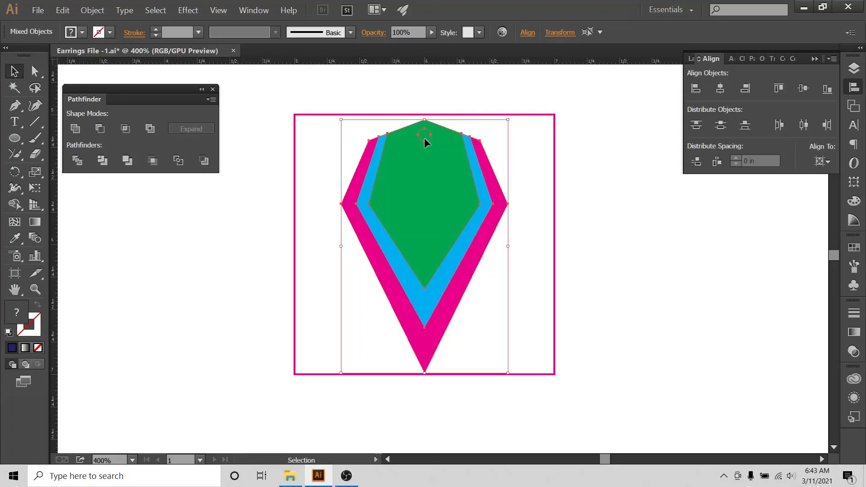
left_click(437, 79)
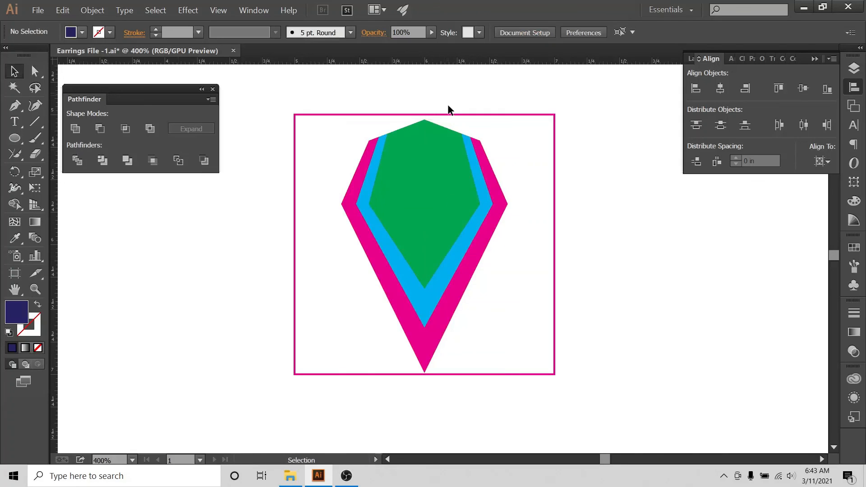
Delete the green, blue and magenta circular pieces to leave a round hole.
left_click(425, 133)
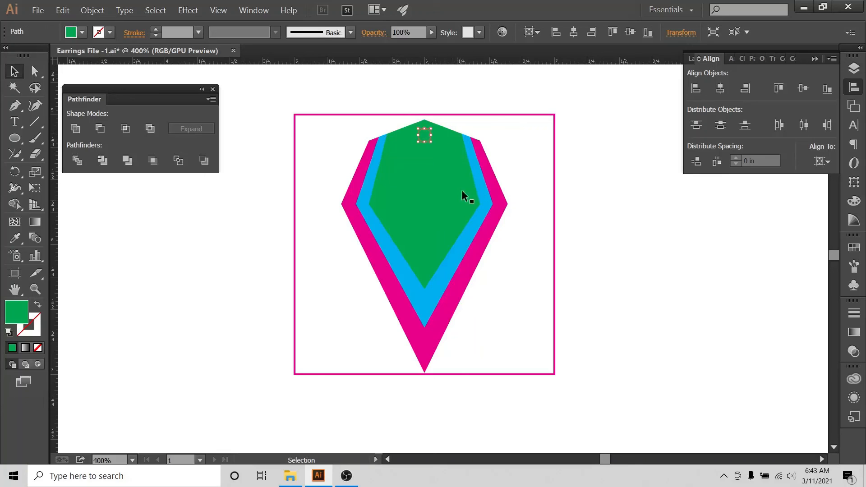
key("Delete")
left_click(428, 135)
key("Delete")
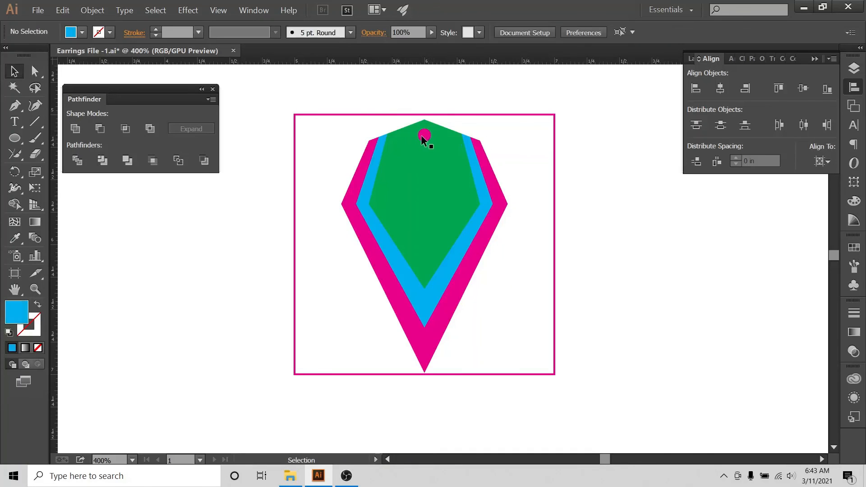
left_click(424, 139)
key("Delete")
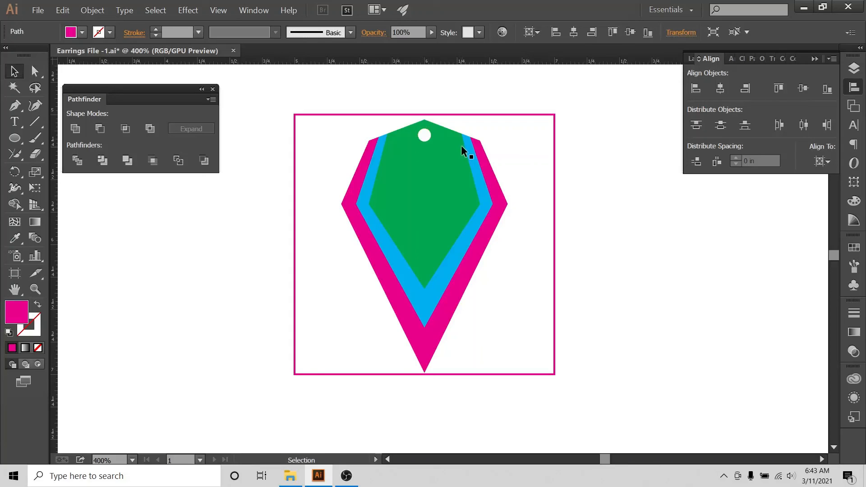